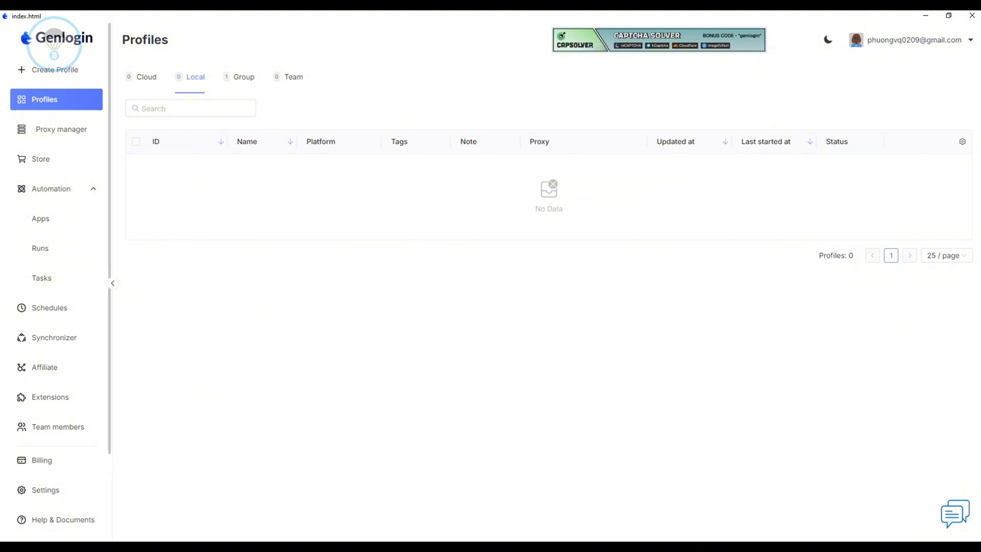
# Create a new browser profile named Wallet#1, keeping the other profile settings at their defaults.
pyautogui.click(56, 70)
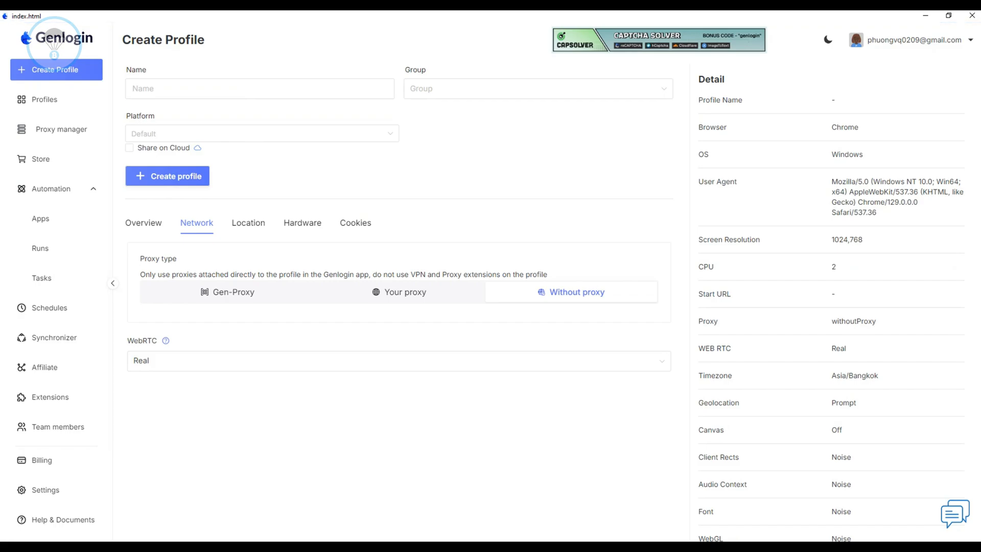
pyautogui.write('Uaa')
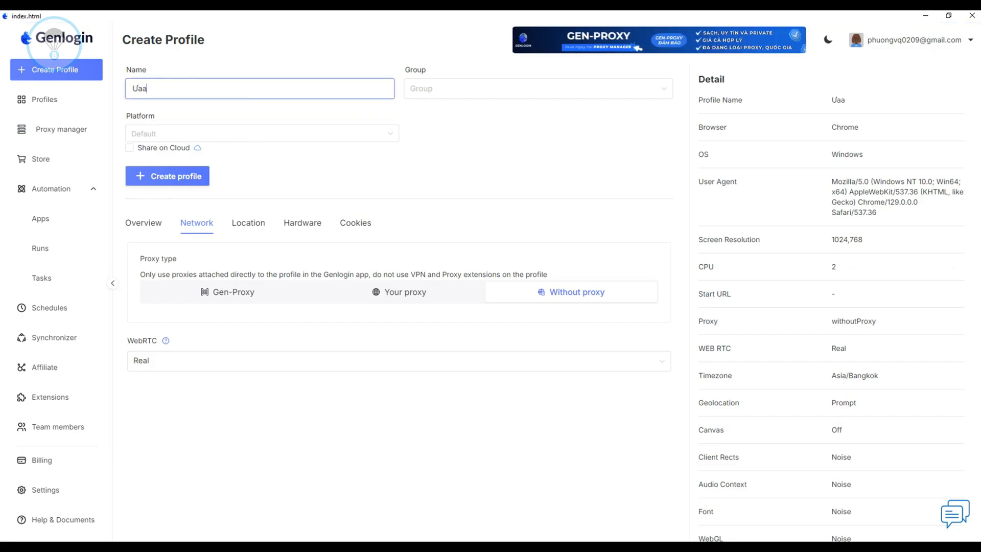
pyautogui.press('BackSpace')
pyautogui.press('BackSpace')
pyautogui.write('Wallet#1')
pyautogui.hotkey('ctrl', 'a')
pyautogui.hotkey('ctrl', 'c')
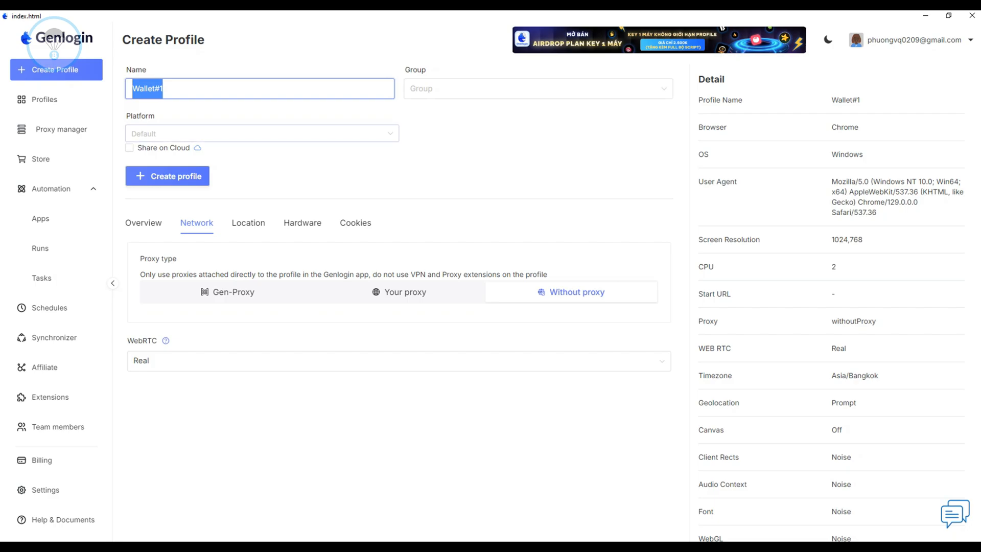
pyautogui.click(167, 176)
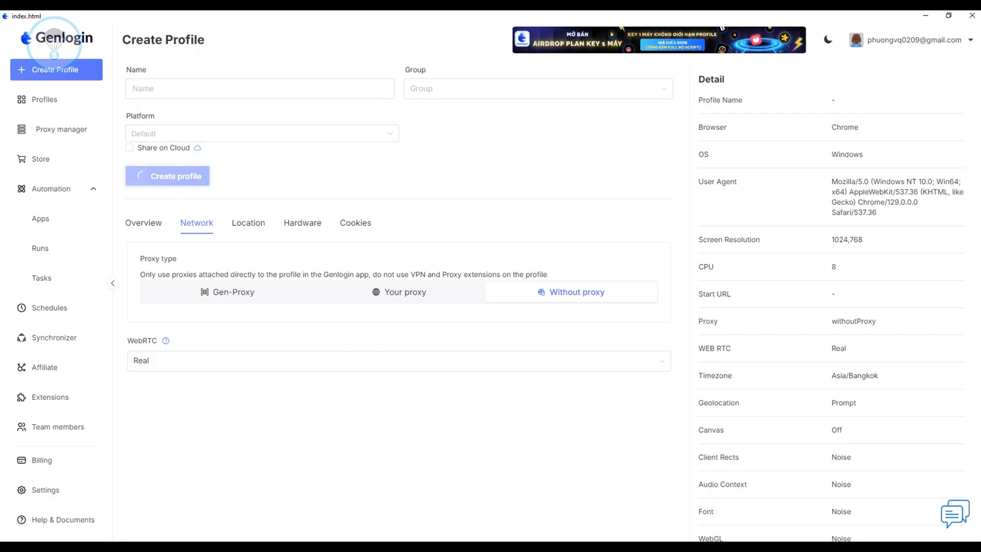
# Create two more profiles named Wallet#2 and Wallet#3 with the default settings.
pyautogui.click(184, 89)
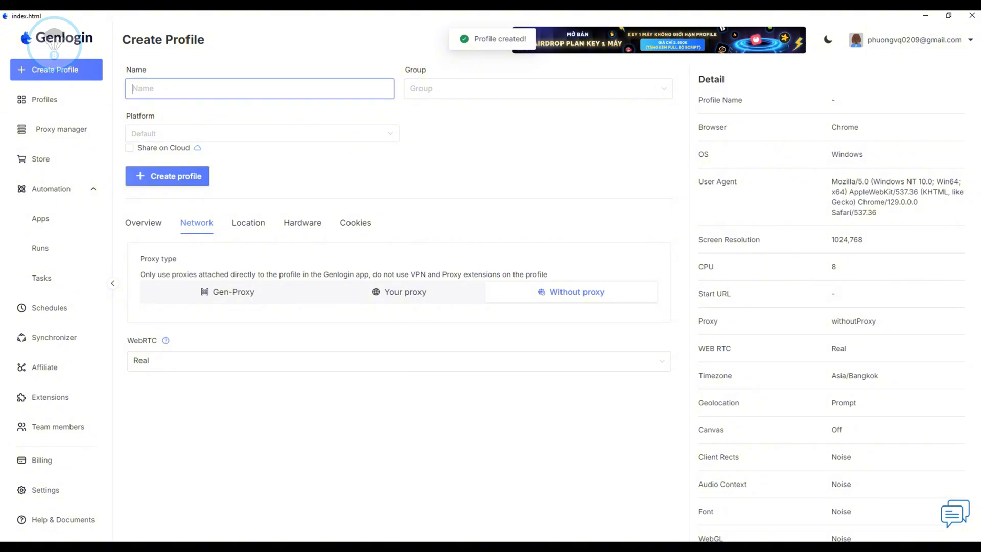
pyautogui.hotkey('ctrl', 'v')
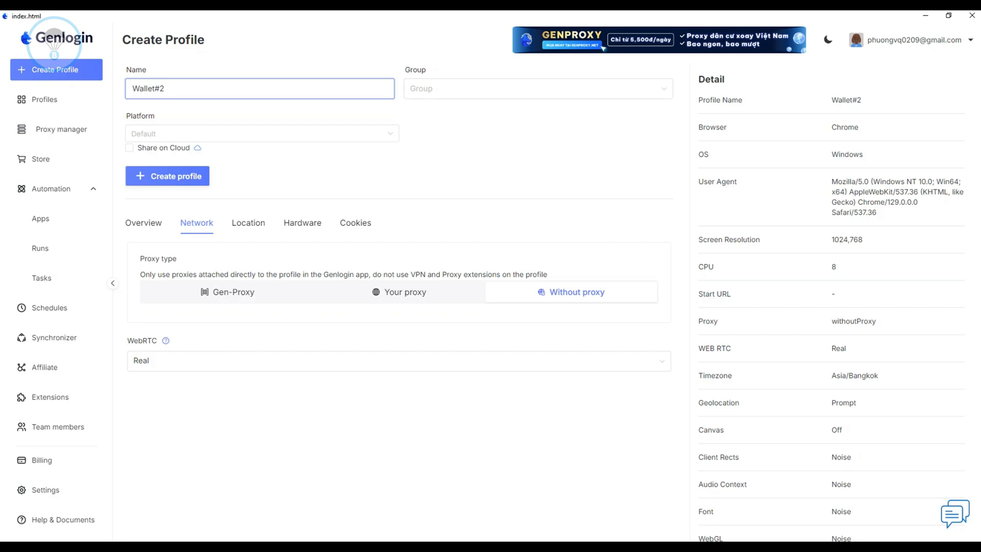
pyautogui.click(167, 176)
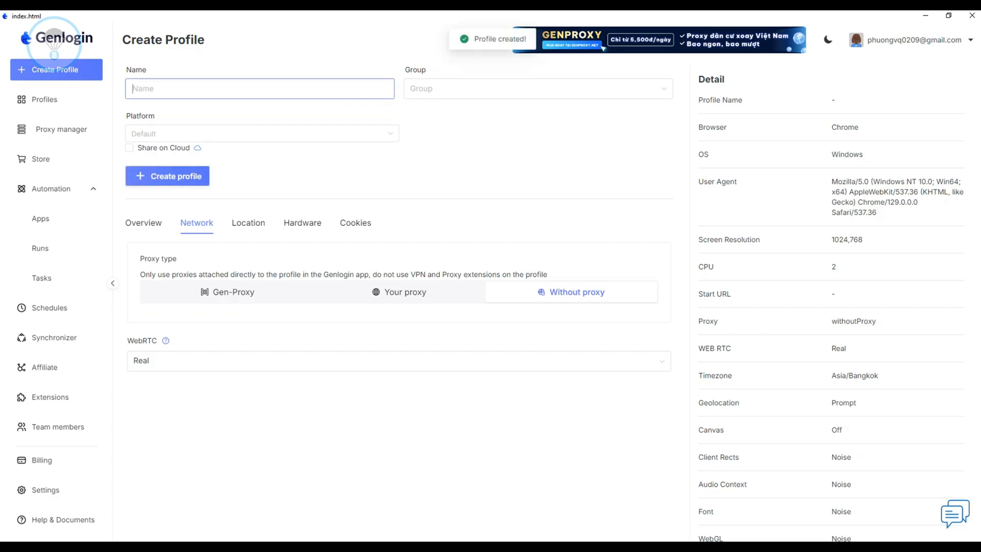
pyautogui.hotkey('ctrl', 'v')
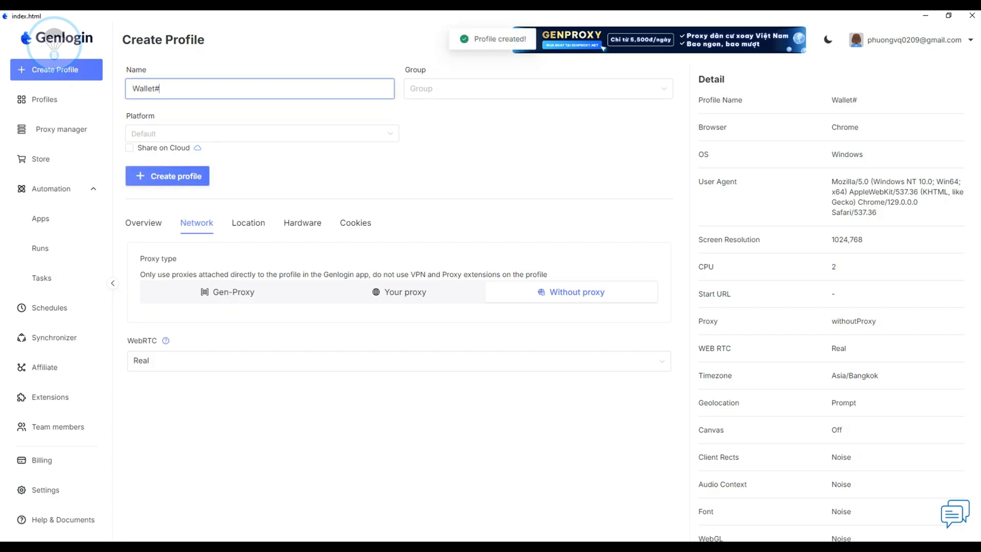
pyautogui.write('3')
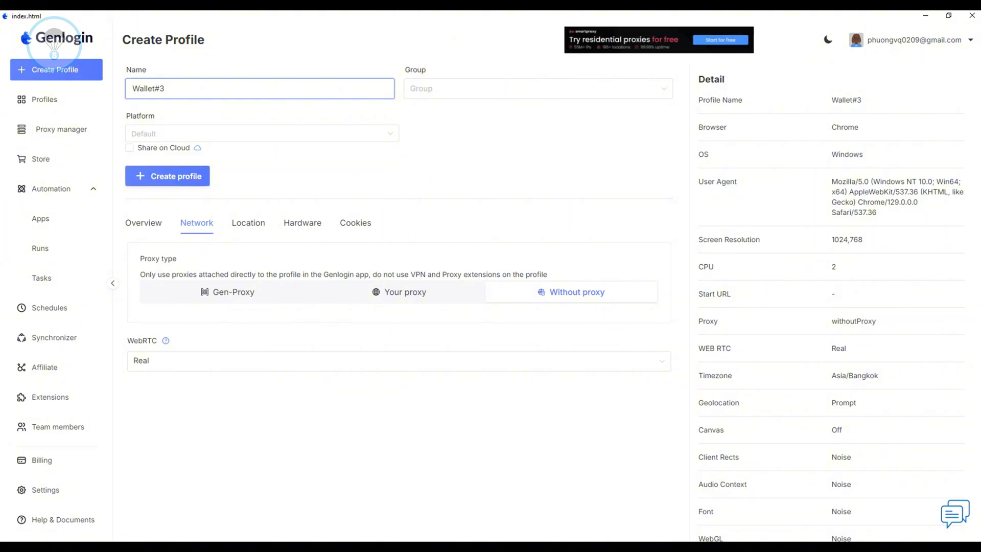
pyautogui.press('Return')
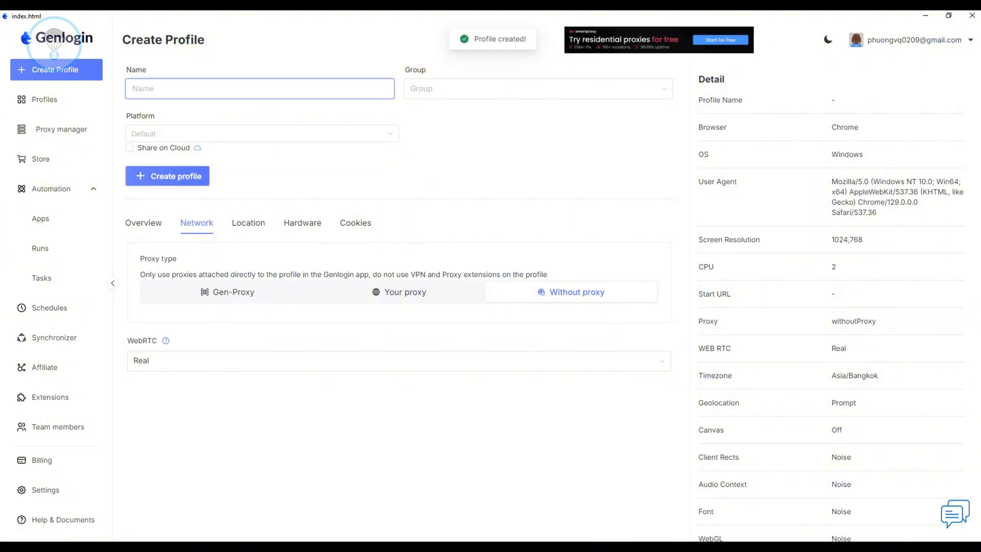
# Create the profiles Wallet#4 and Wallet#5 with default settings and go back to the profile list.
pyautogui.hotkey('ctrl', 'v')
pyautogui.write('4')
pyautogui.press('Return')
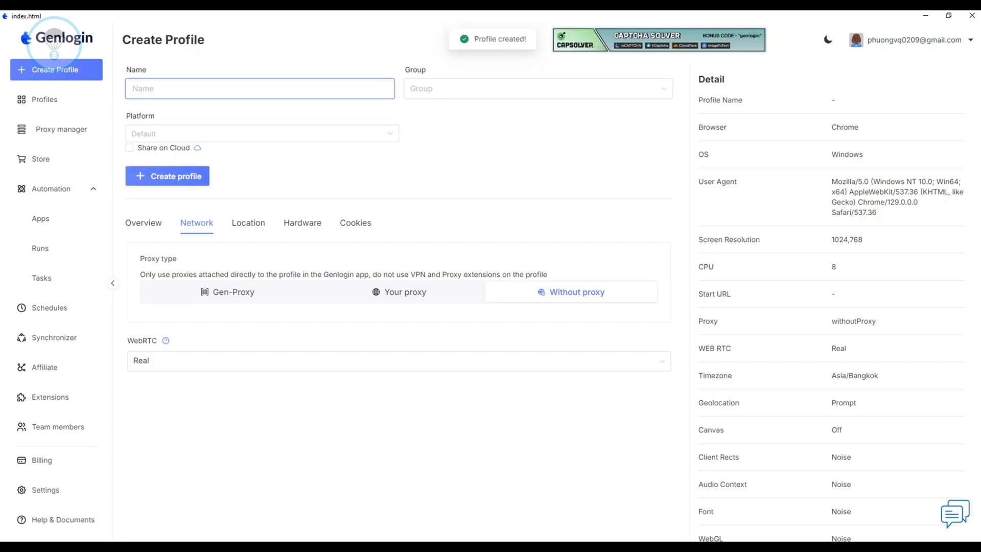
pyautogui.write('Wallet#1')
pyautogui.write('5')
pyautogui.press('Return')
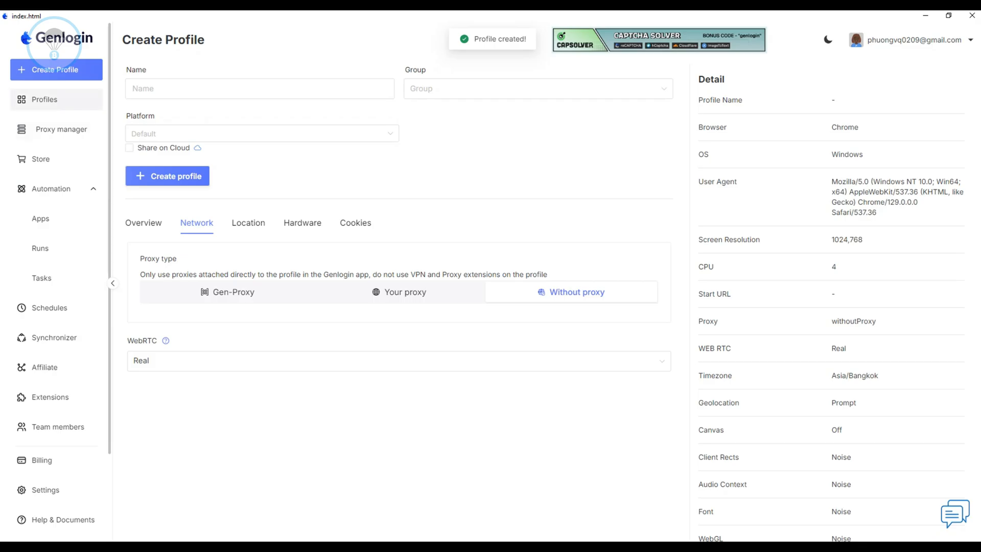
pyautogui.click(45, 99)
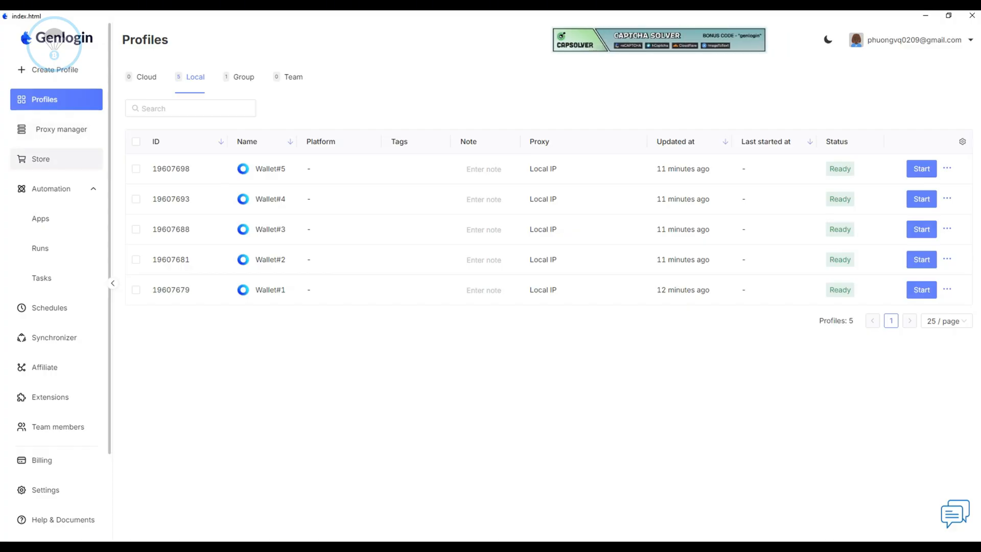
# Search the mini-app store for Metamask and open the [METAMASK - 12. 5 ] automatic bulk registration app.
pyautogui.click(41, 159)
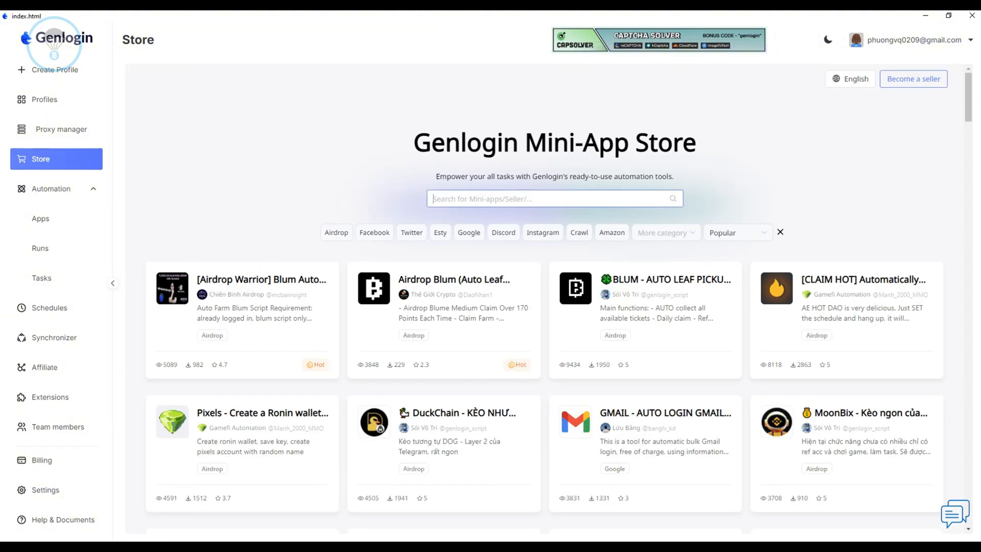
pyautogui.write('Meta')
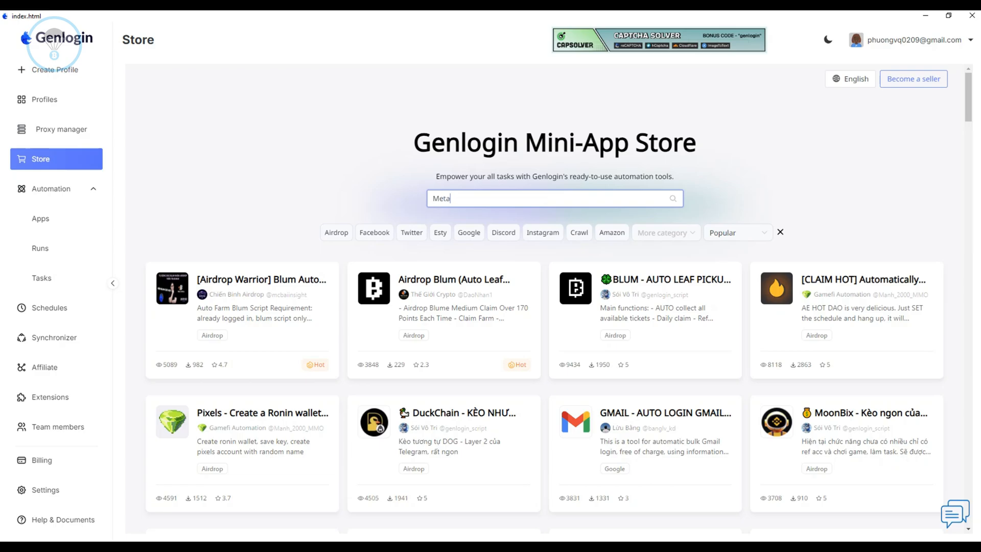
pyautogui.write('mask')
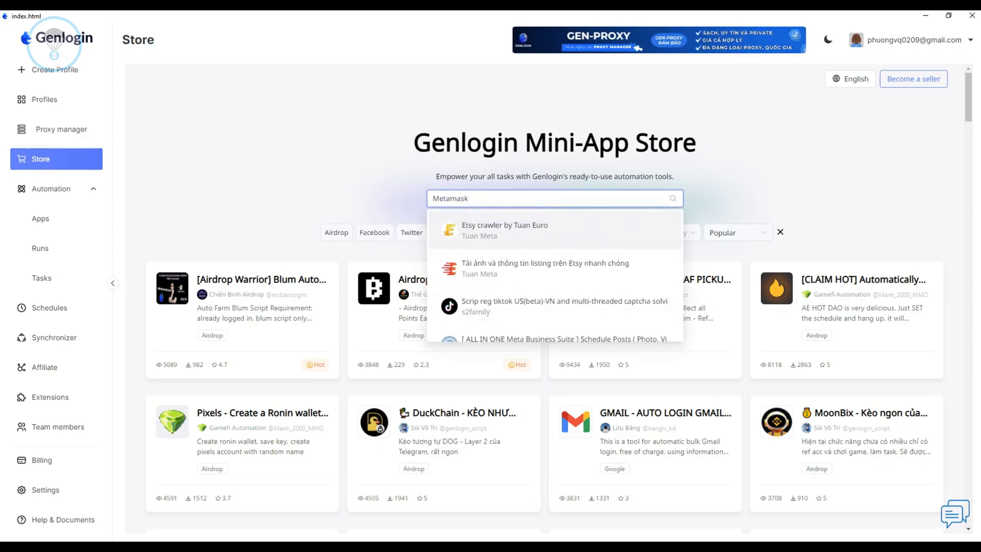
pyautogui.scroll(-1, 555, 255)
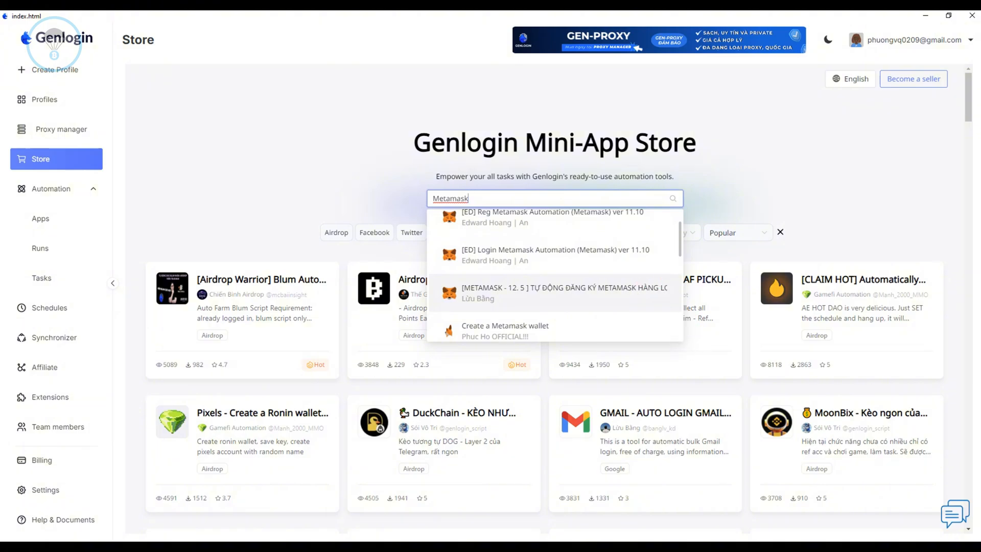
pyautogui.click(511, 292)
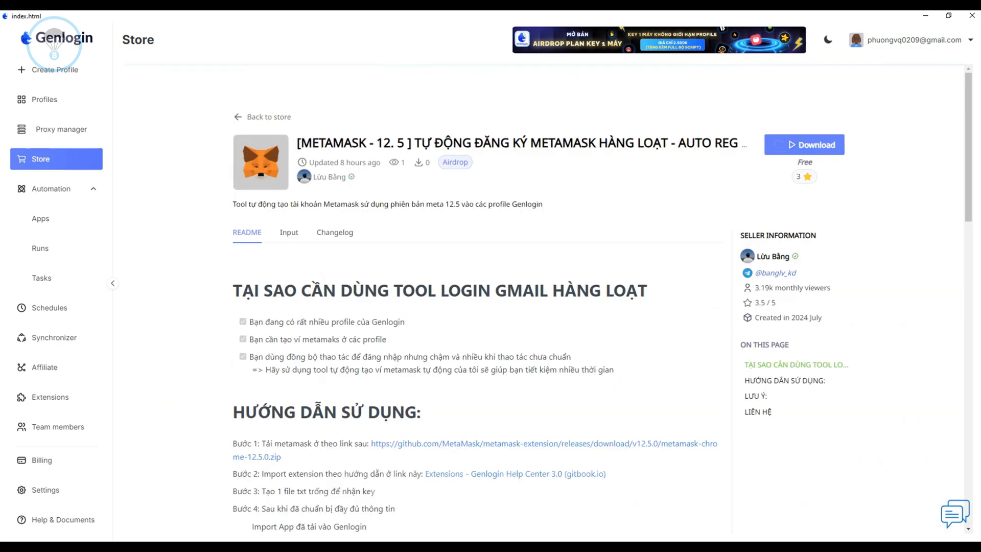
# Read the Metamask app's README usage instructions, covering the extension download, extension import, empty txt file and variable setup.
pyautogui.scroll(-2, 481, 306)
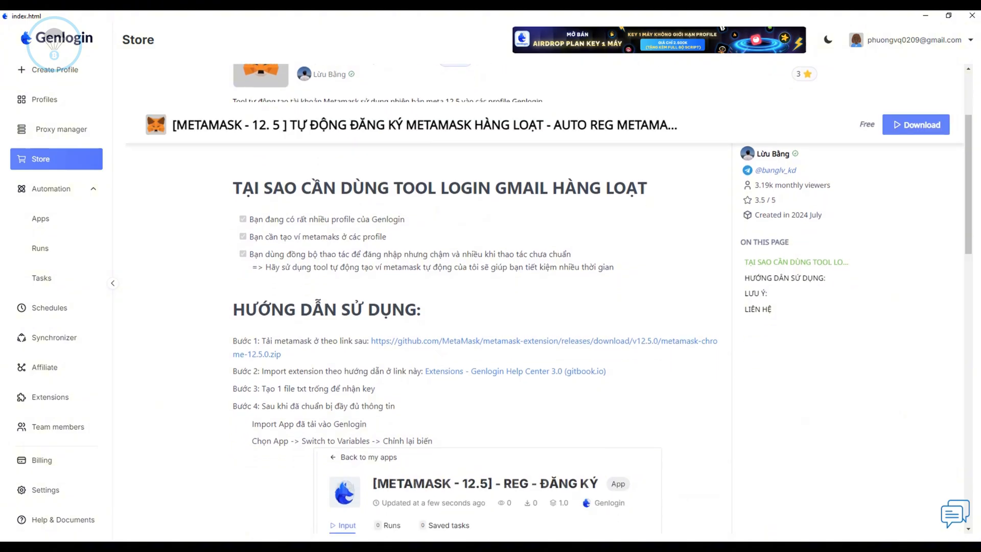
pyautogui.scroll(1, 549, 299)
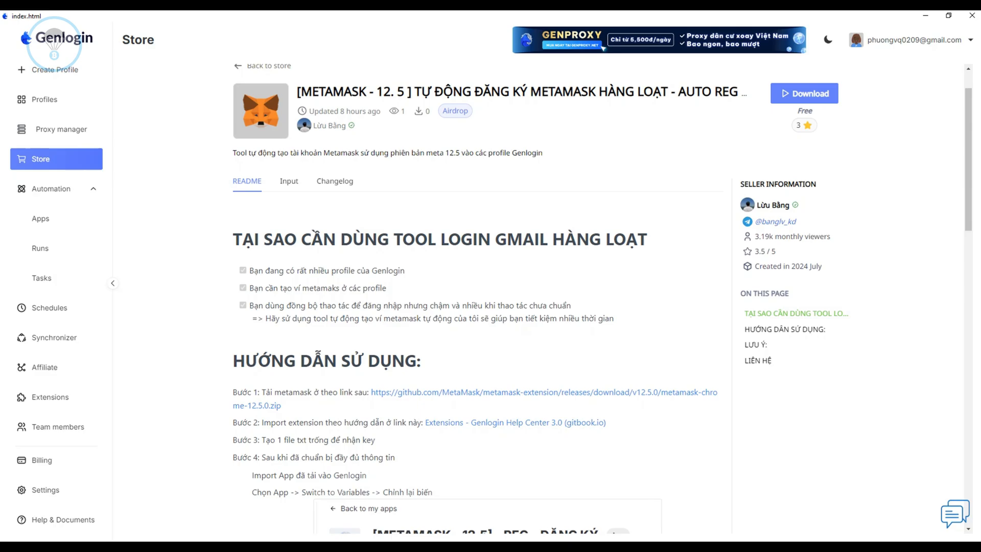
pyautogui.scroll(-1, 549, 299)
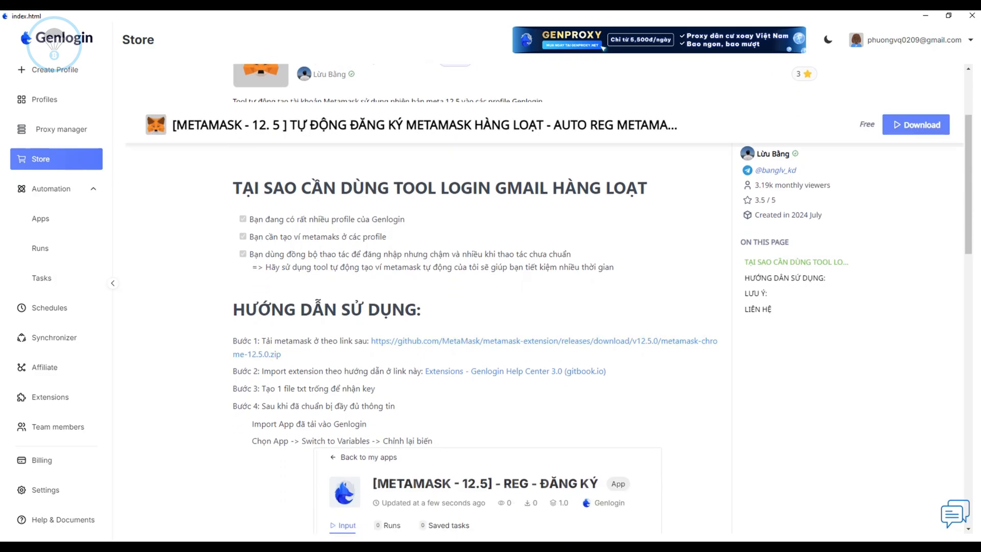
pyautogui.moveTo(233, 341); pyautogui.dragTo(606, 372)
pyautogui.click(616, 376)
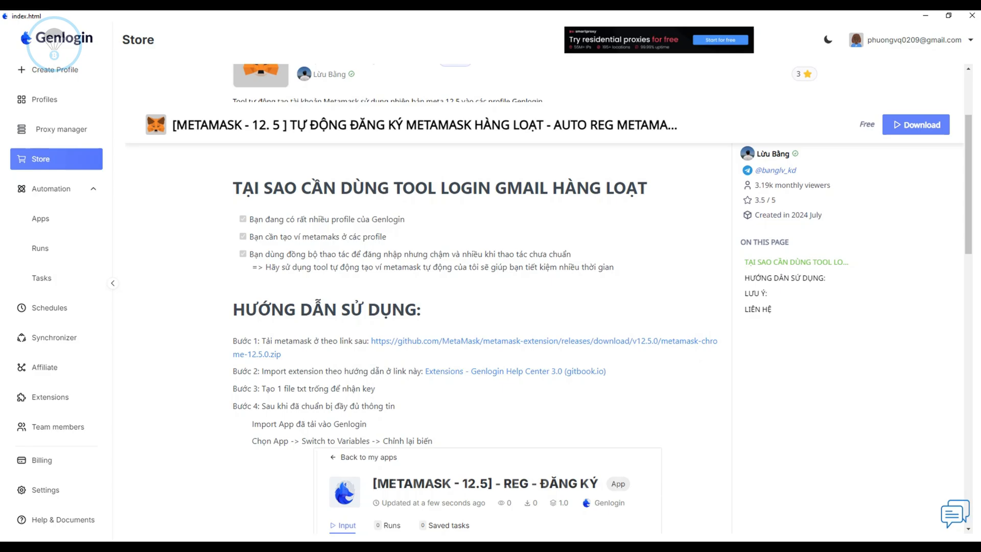
pyautogui.moveTo(233, 371); pyautogui.dragTo(606, 372)
pyautogui.click(613, 375)
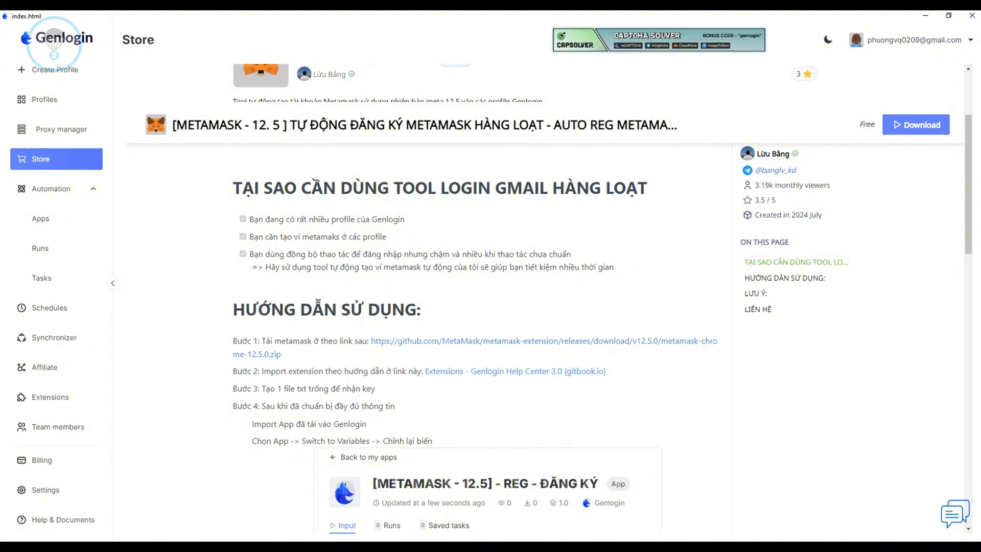
pyautogui.moveTo(233, 389); pyautogui.dragTo(376, 388)
pyautogui.click(378, 388)
pyautogui.moveTo(233, 406); pyautogui.dragTo(395, 405)
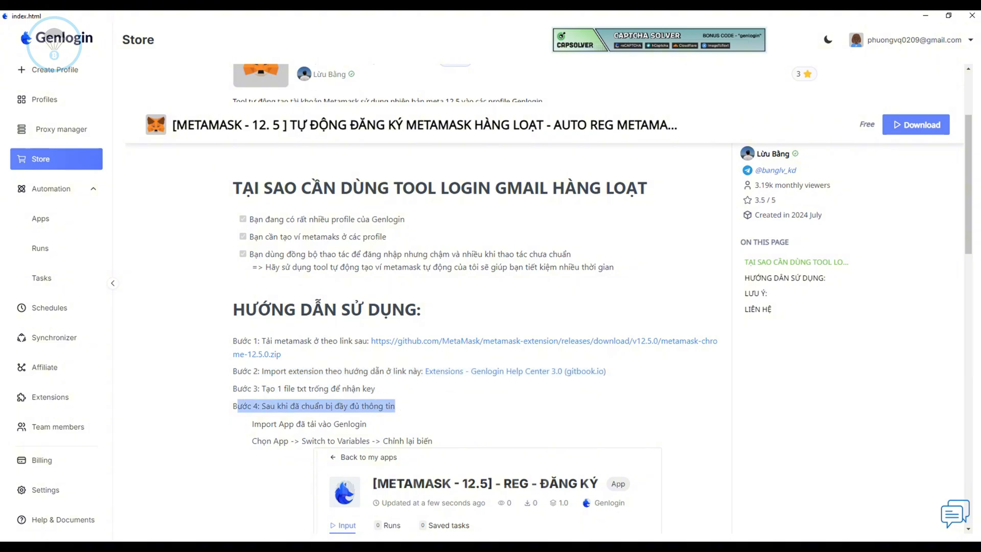
pyautogui.click(399, 406)
pyautogui.scroll(-1, 602, 299)
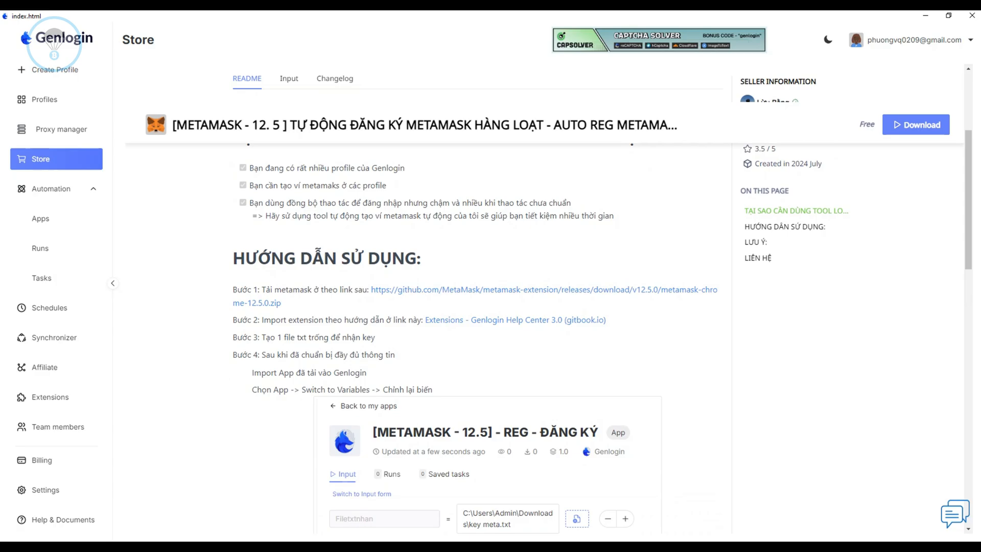
pyautogui.moveTo(233, 355); pyautogui.dragTo(394, 354)
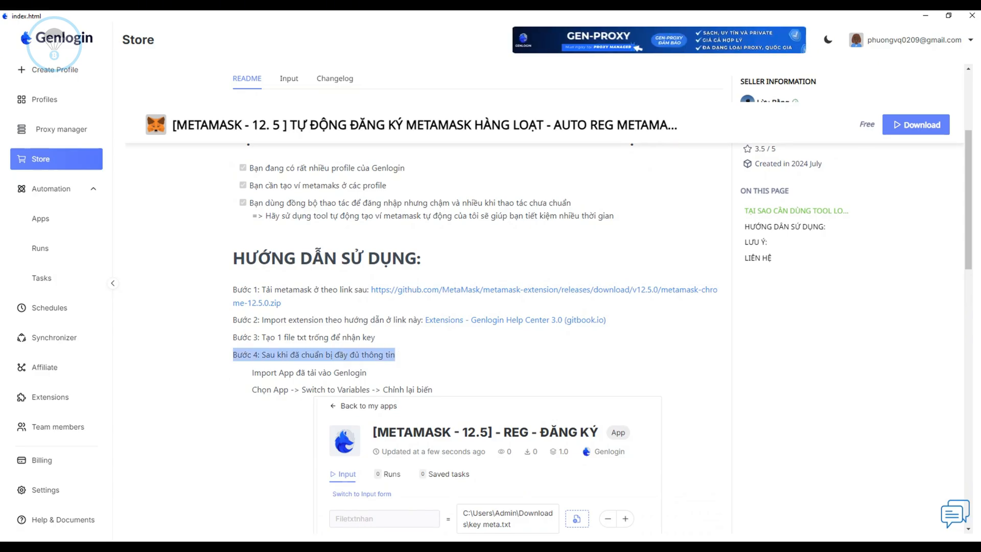
pyautogui.click(399, 354)
# Download the free [METAMASK - 12. 5 ] registration app from its store page.
pyautogui.scroll(3, 544, 443)
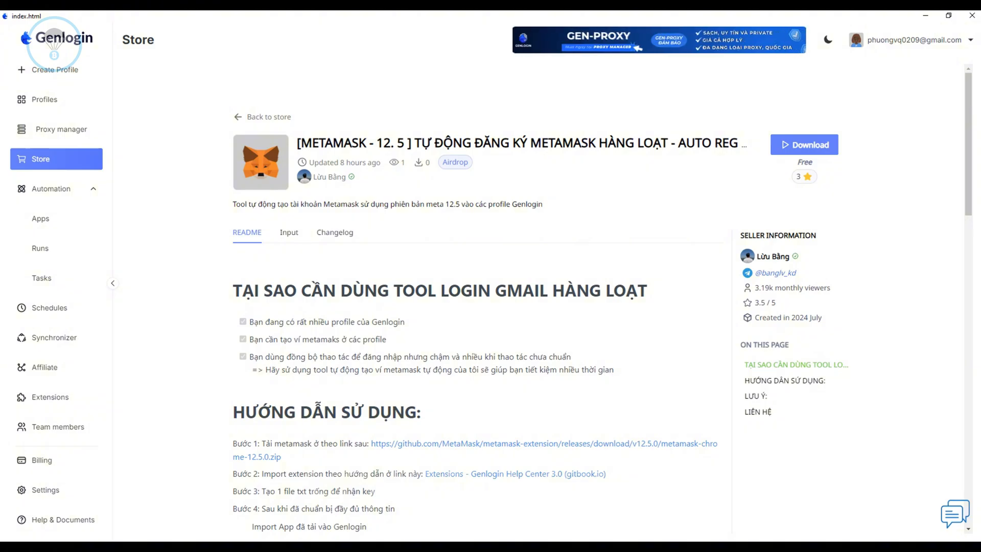
pyautogui.doubleClick(804, 145)
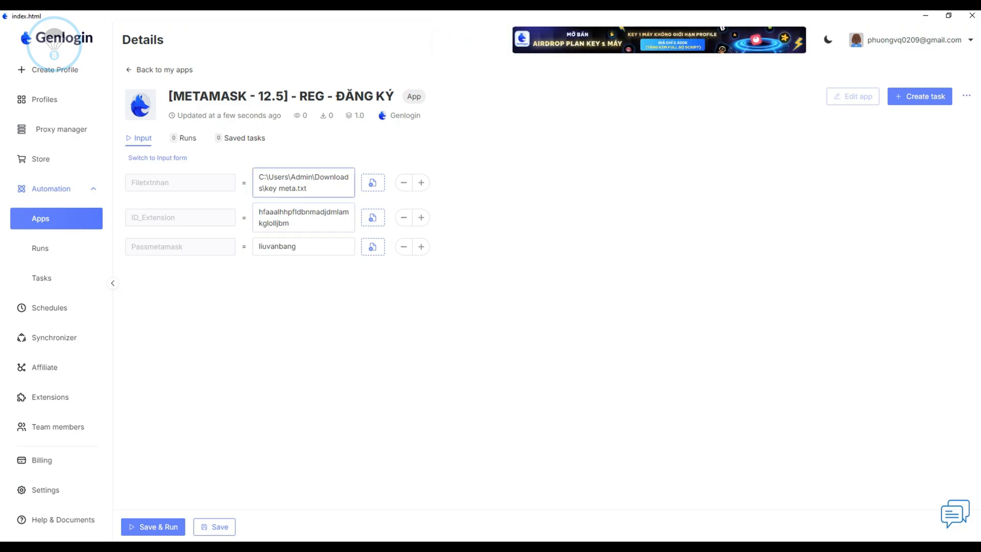
# Switch to File Explorer, create a folder named keywallet in Documents, and open it.
pyautogui.press('super+e')
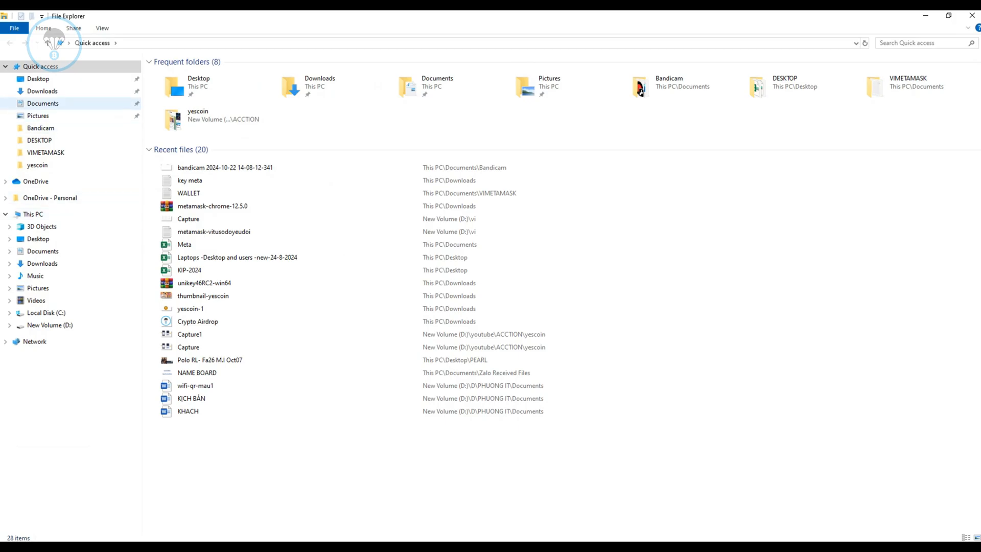
pyautogui.click(43, 104)
pyautogui.rightClick(194, 359)
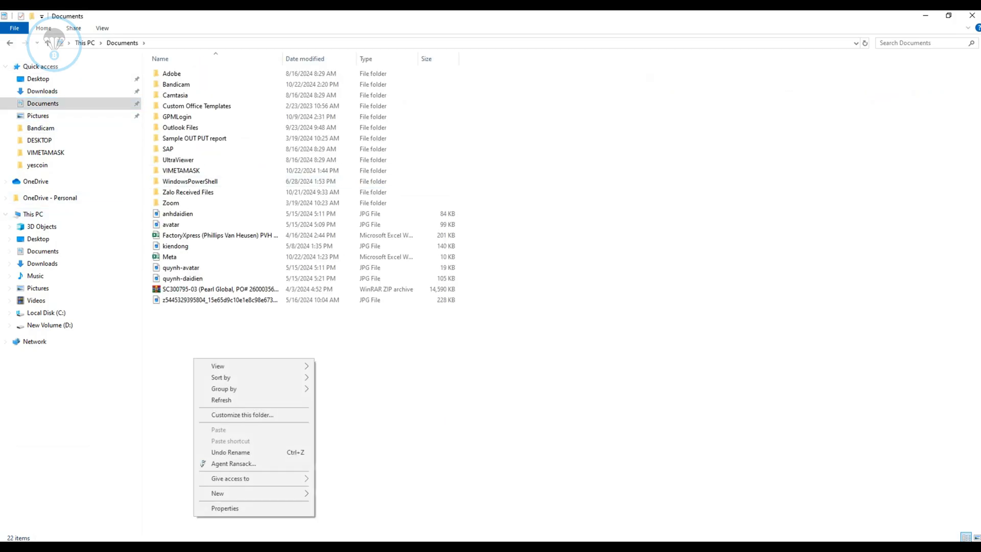
pyautogui.moveTo(230, 494)
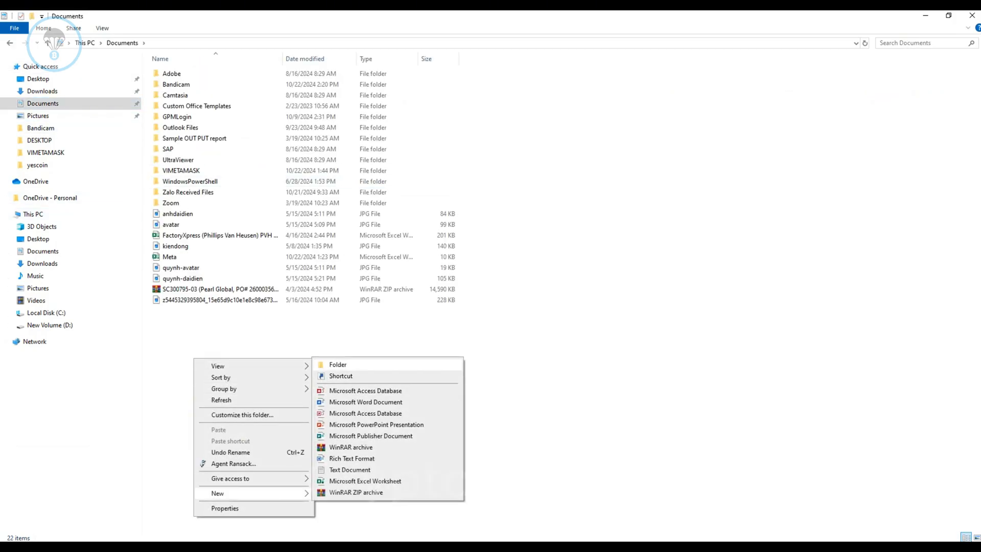
pyautogui.click(337, 365)
pyautogui.write('key')
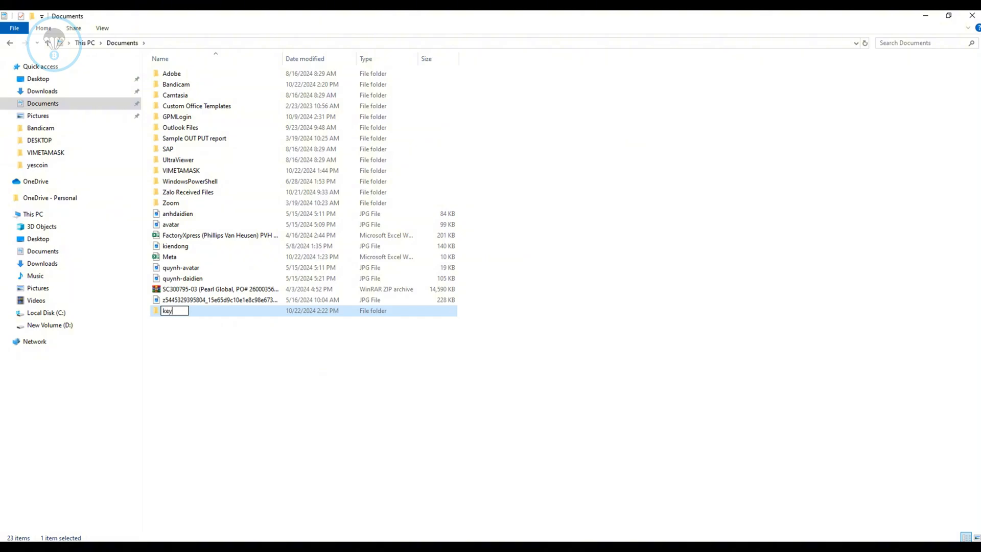
pyautogui.write('qwallet')
pyautogui.press('Return')
pyautogui.press('Return')
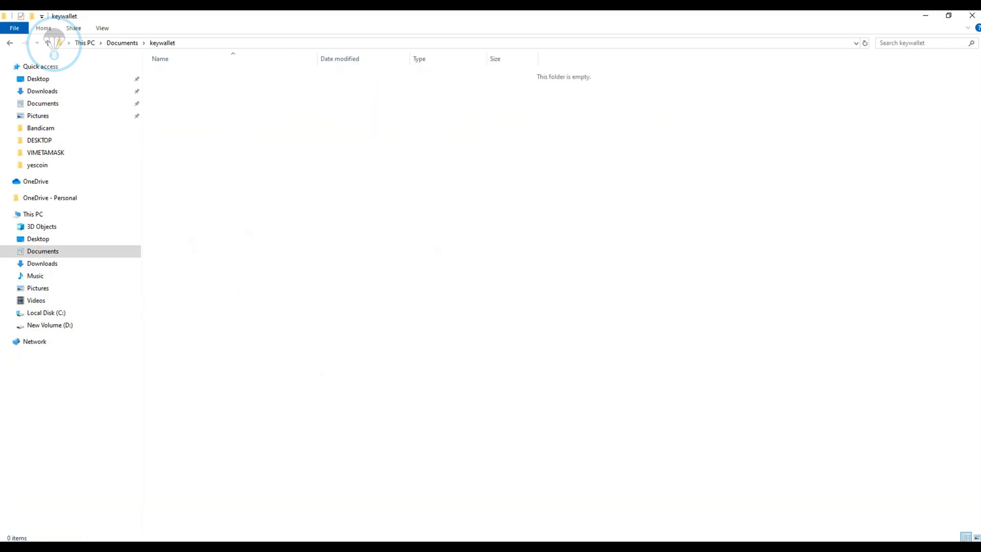
# Create an empty text document named Key Wallet in the keywallet folder.
pyautogui.rightClick(193, 89)
pyautogui.moveTo(230, 223)
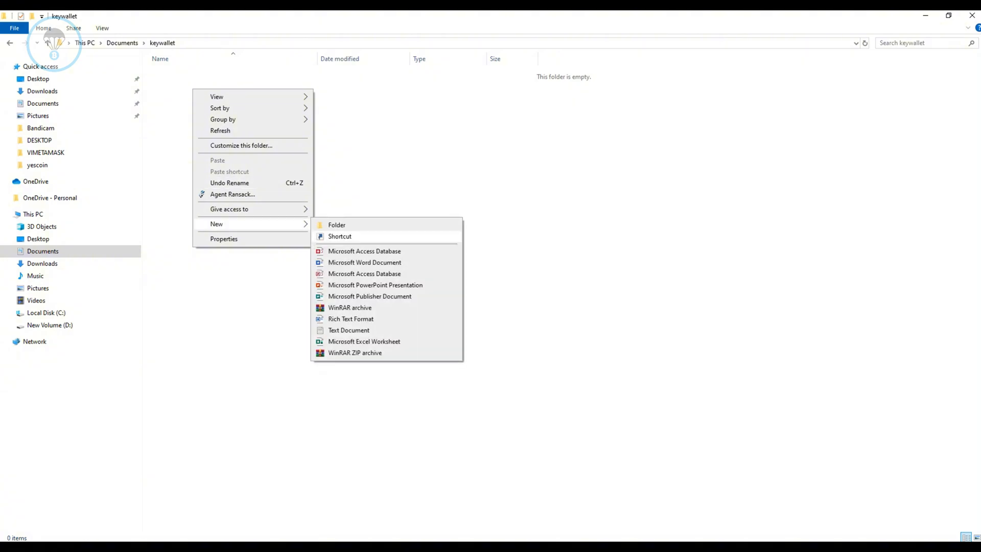
pyautogui.click(348, 330)
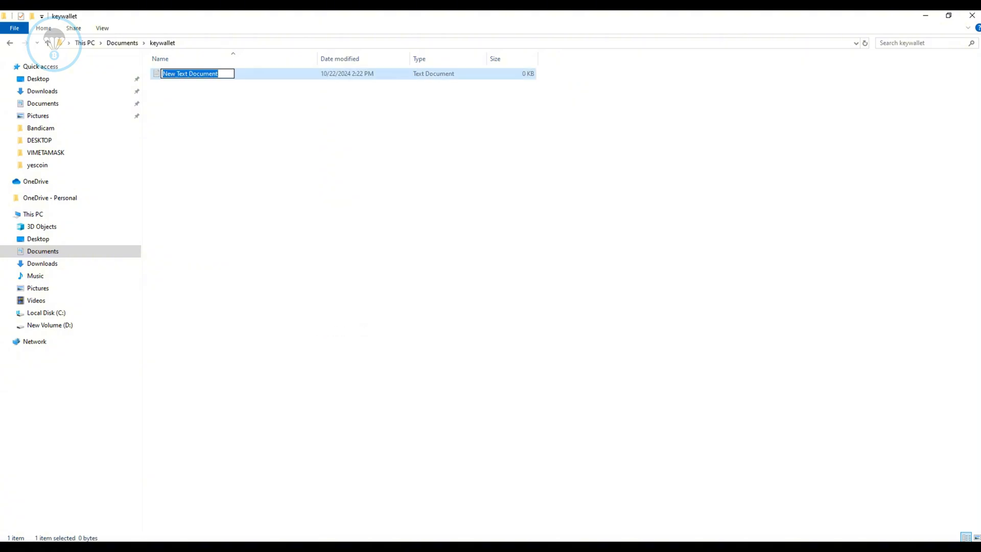
pyautogui.write('Key')
pyautogui.write(' wall')
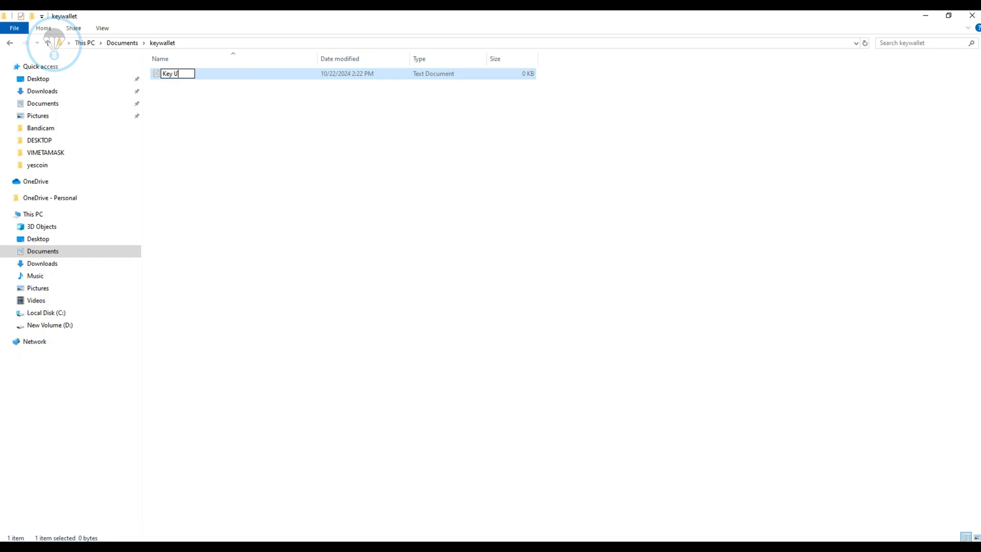
pyautogui.press('BackSpace')
pyautogui.press('BackSpace')
pyautogui.press('BackSpace')
pyautogui.press('BackSpace')
pyautogui.write('Wallet')
pyautogui.click(344, 204)
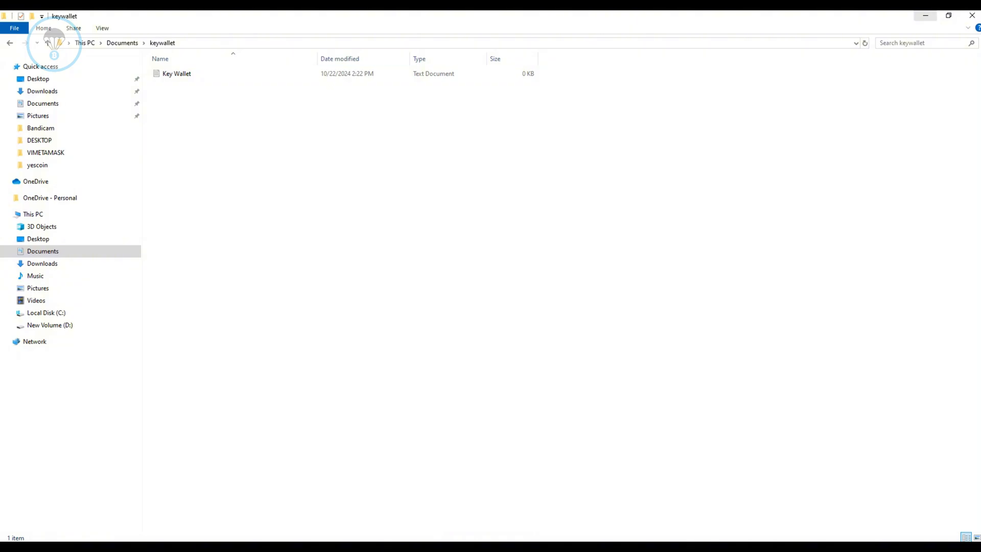
# Switch to Genlogin and set the Metamask app's Filetxtnhan variable to the Key Wallet text file in Documents\keywallet.
pyautogui.click(926, 15)
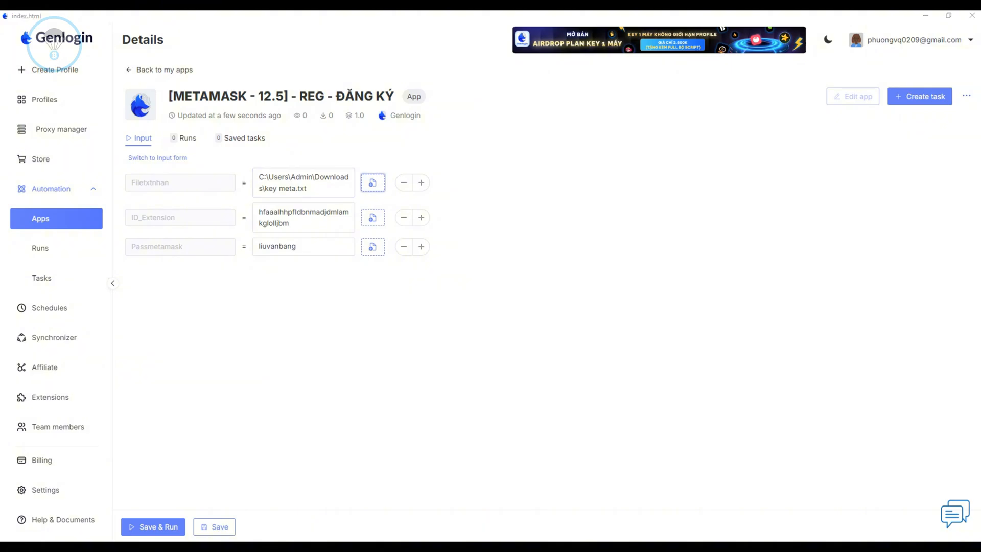
pyautogui.click(372, 183)
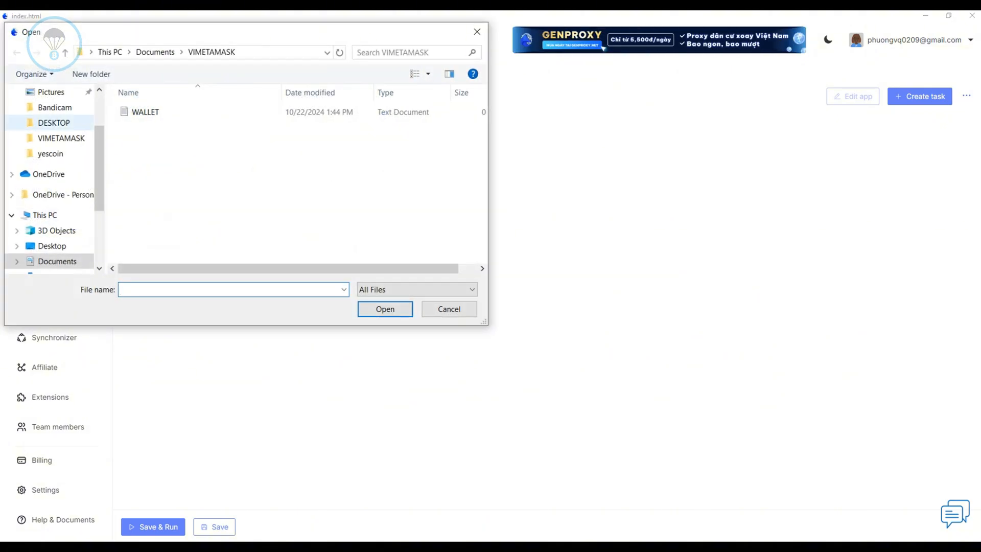
pyautogui.scroll(2, 51, 132)
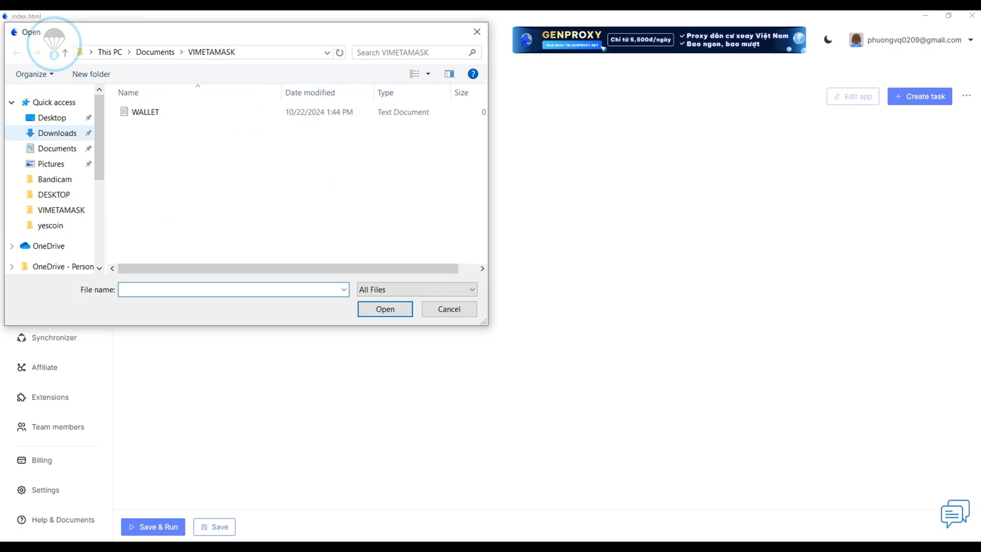
pyautogui.click(57, 148)
pyautogui.scroll(-5, 225, 200)
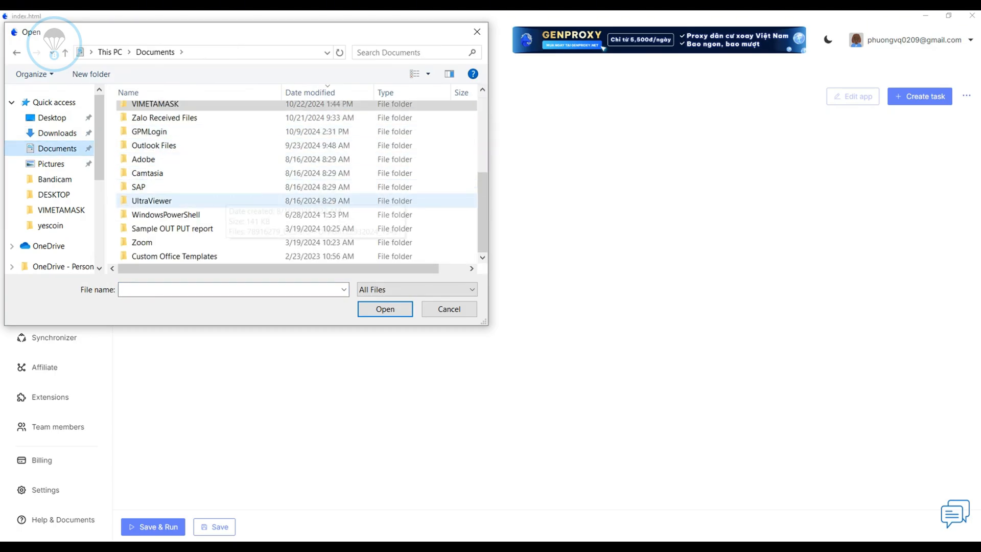
pyautogui.scroll(4, 225, 199)
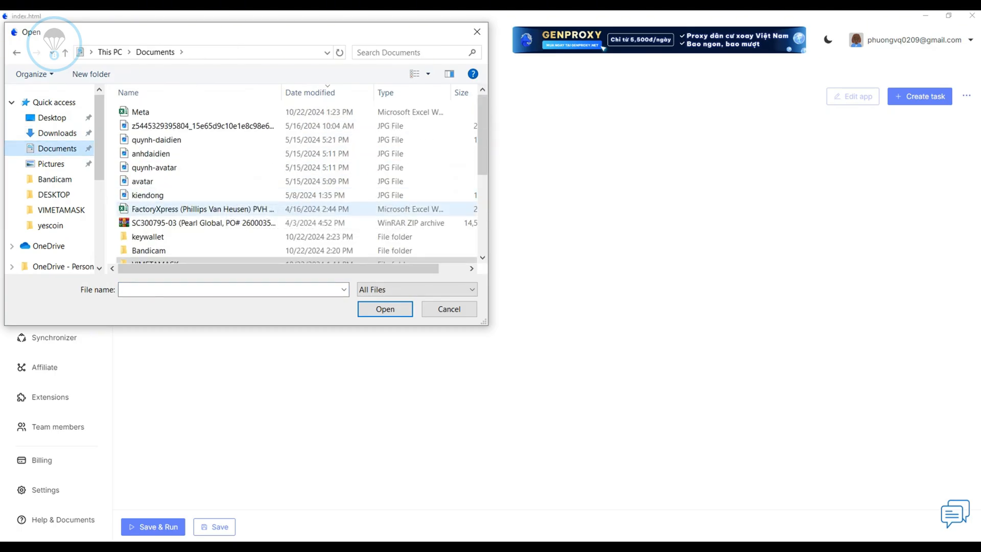
pyautogui.doubleClick(148, 237)
pyautogui.click(150, 112)
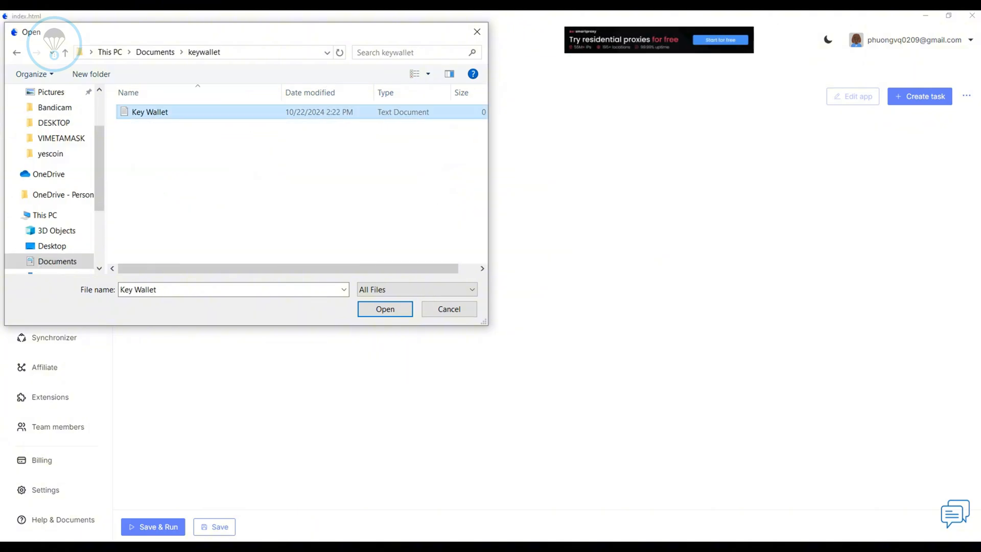
pyautogui.click(385, 309)
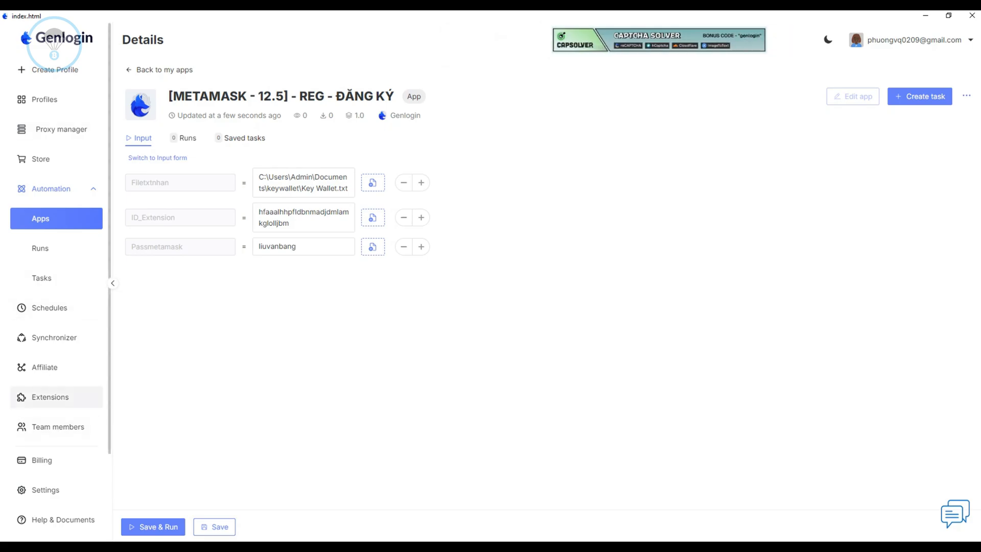
# Upload metamask-chrome-12.5.0.zip from Downloads as a new Genlogin extension.
pyautogui.click(50, 397)
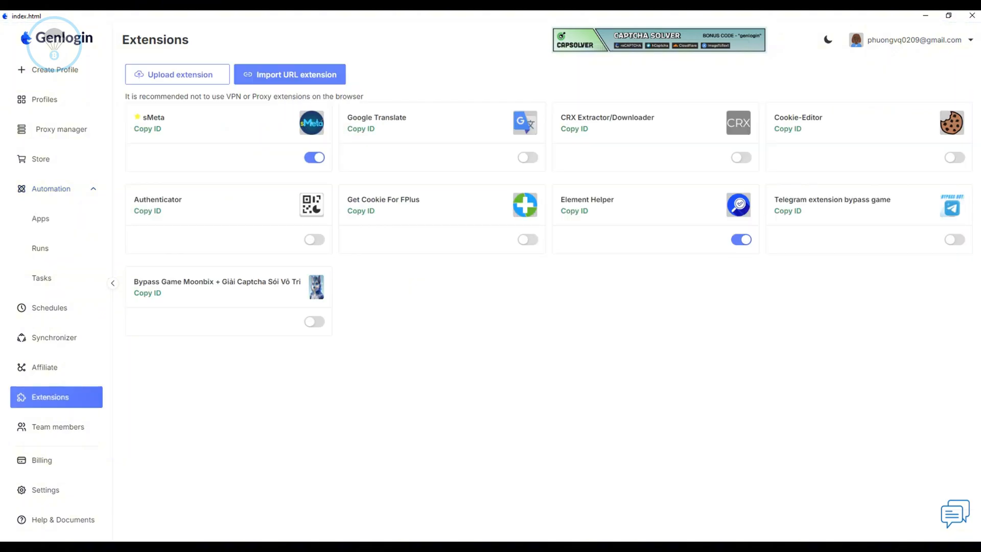
pyautogui.click(178, 74)
pyautogui.press('Escape')
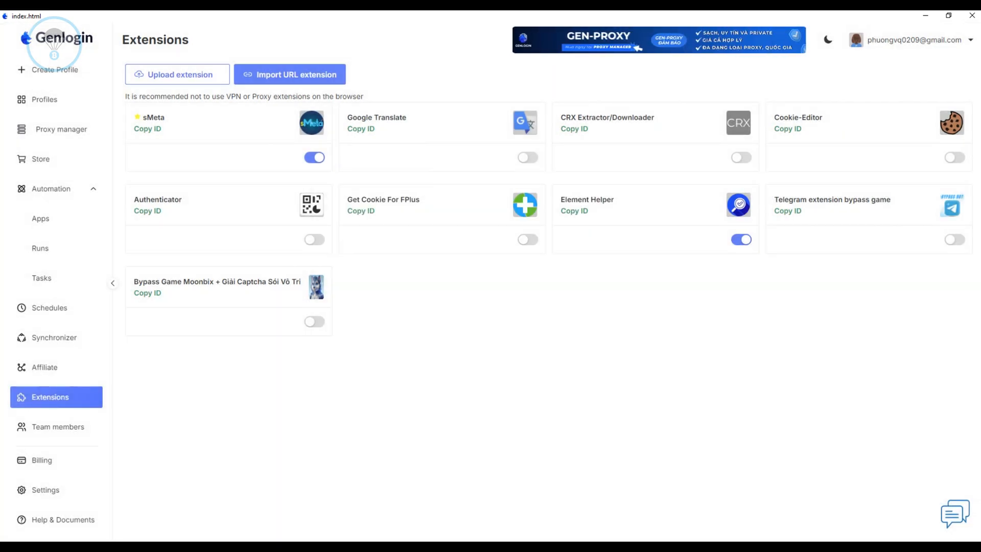
pyautogui.click(177, 75)
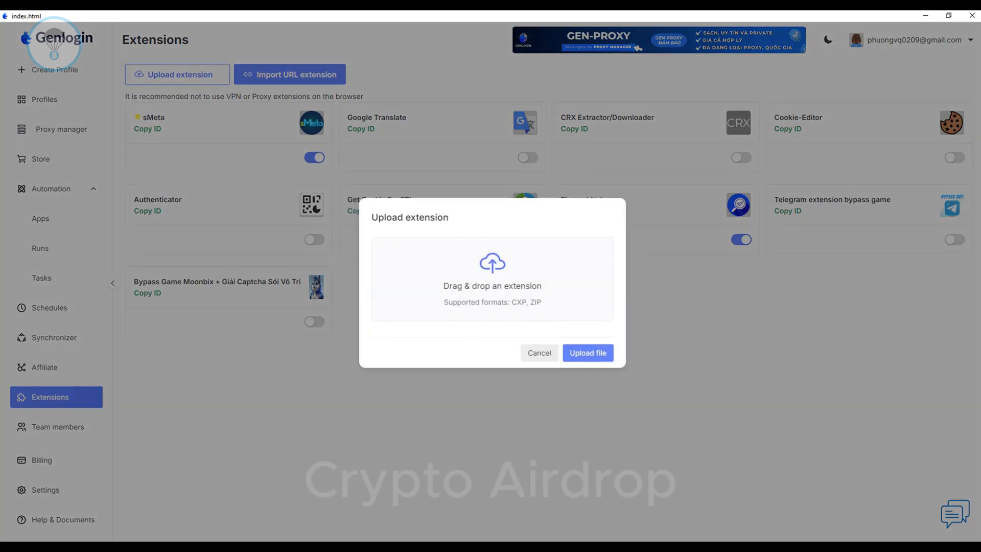
pyautogui.click(492, 279)
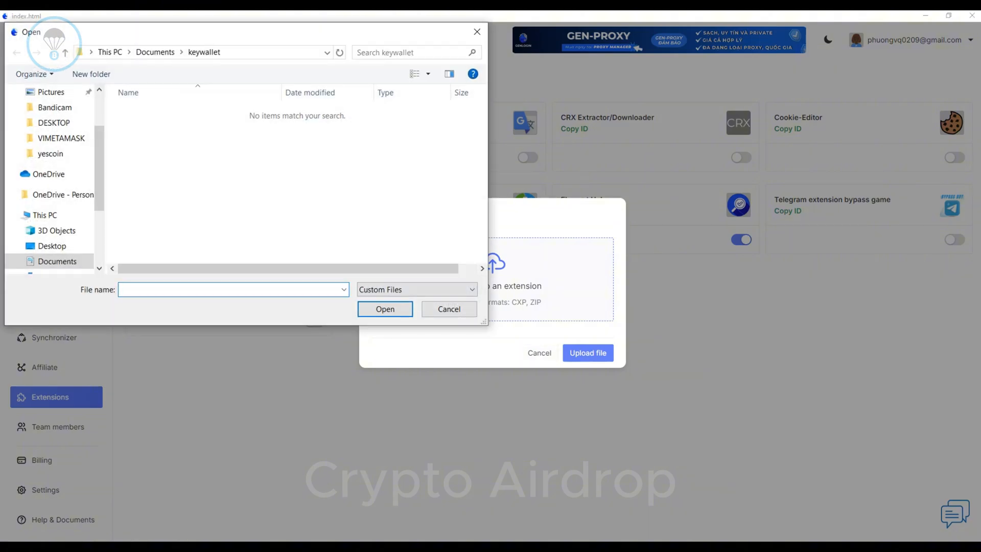
pyautogui.scroll(2, 56, 227)
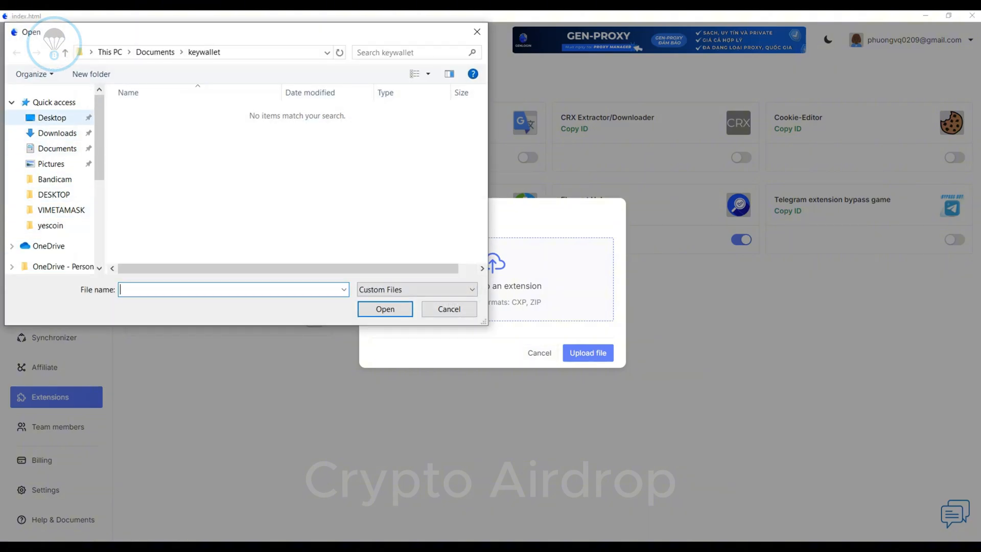
pyautogui.click(57, 134)
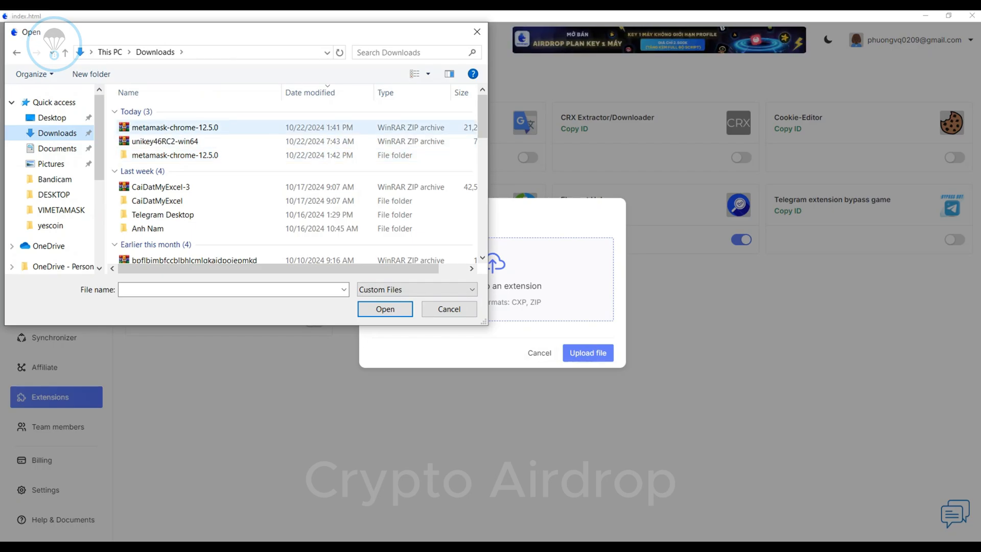
pyautogui.click(184, 127)
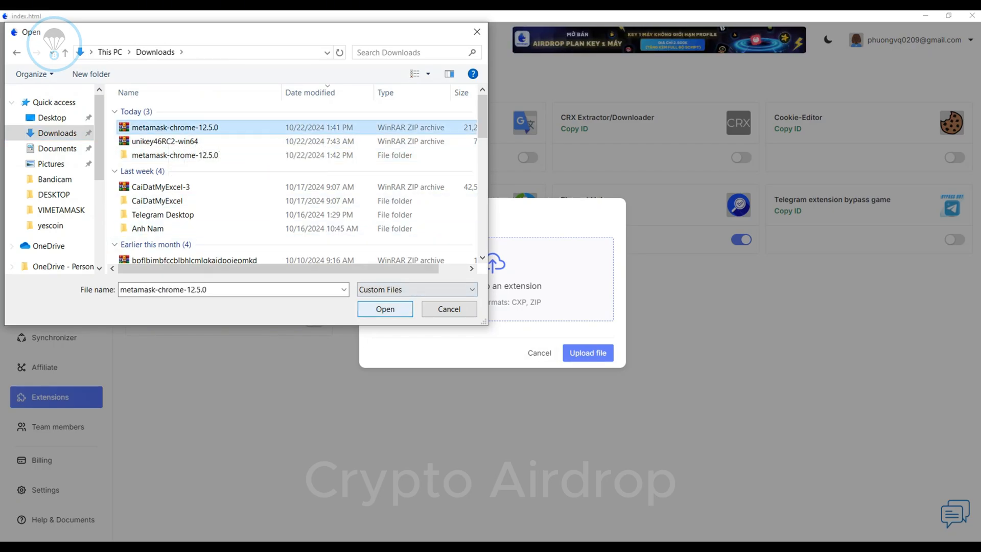
pyautogui.press('Return')
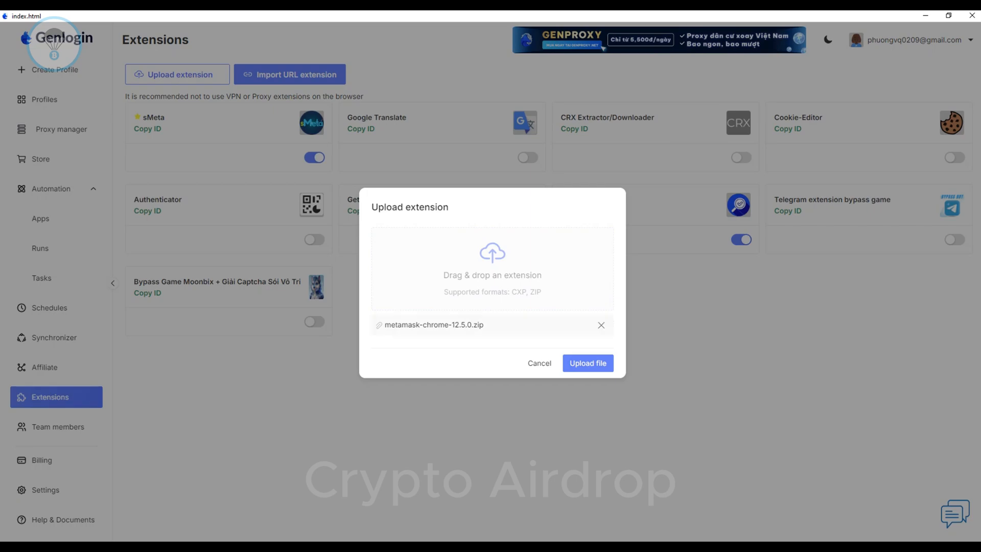
pyautogui.click(588, 363)
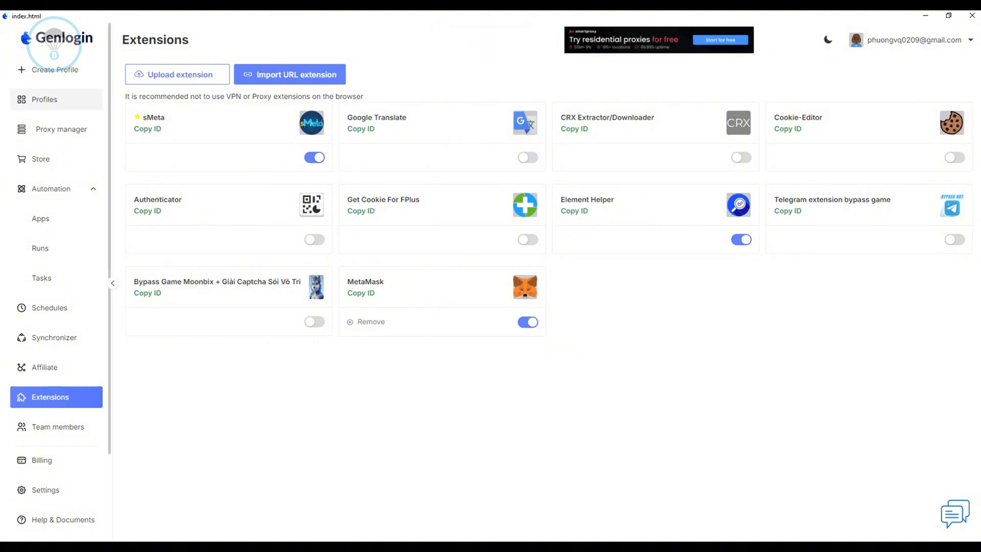
# Start the Wallet#5 profile and copy the MetaMask extension ID from the onboarding page's address.
pyautogui.click(56, 100)
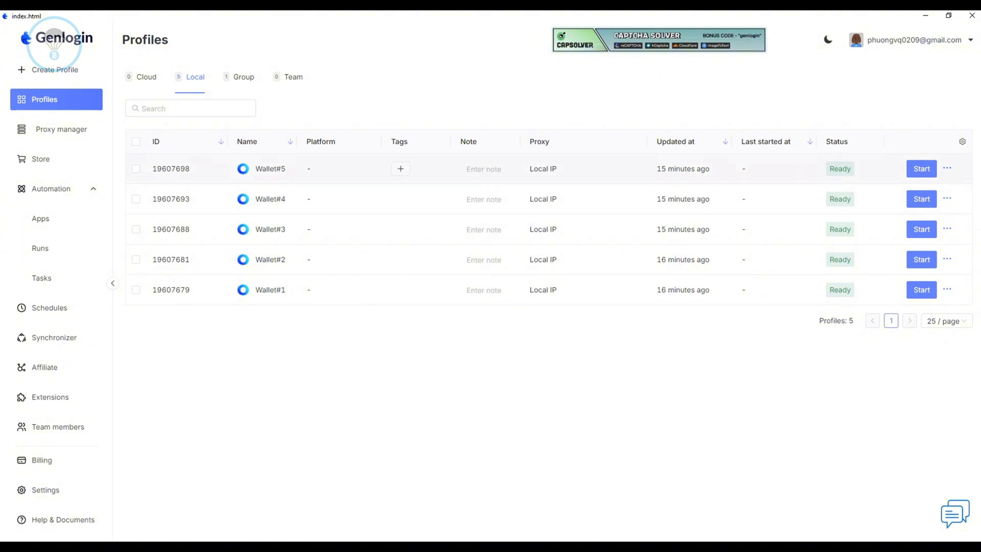
pyautogui.click(921, 168)
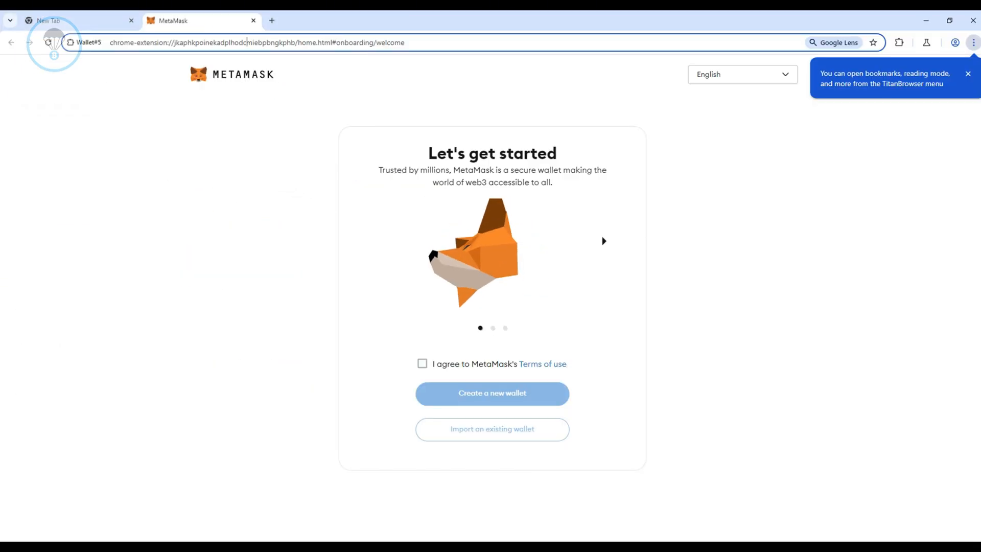
pyautogui.moveTo(295, 43); pyautogui.dragTo(173, 43)
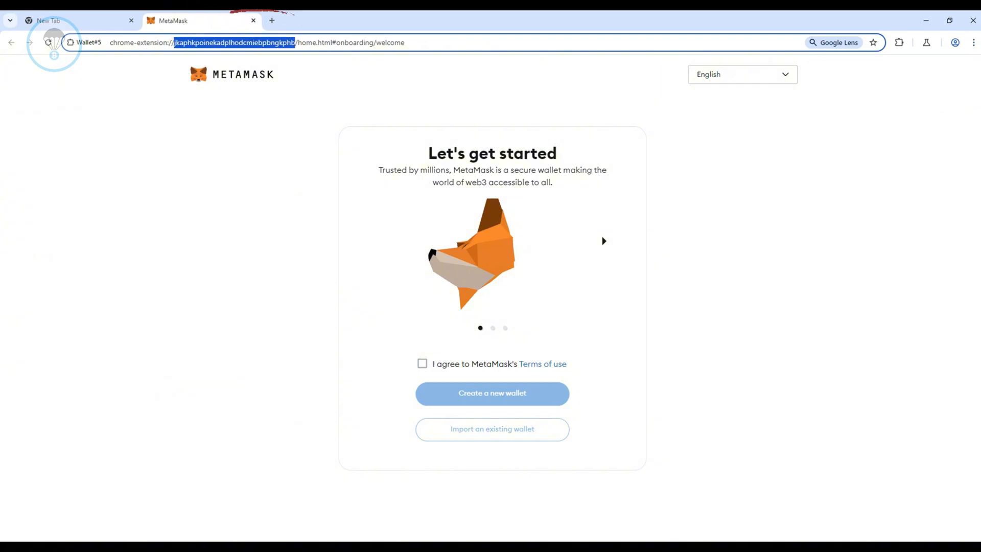
pyautogui.rightClick(180, 43)
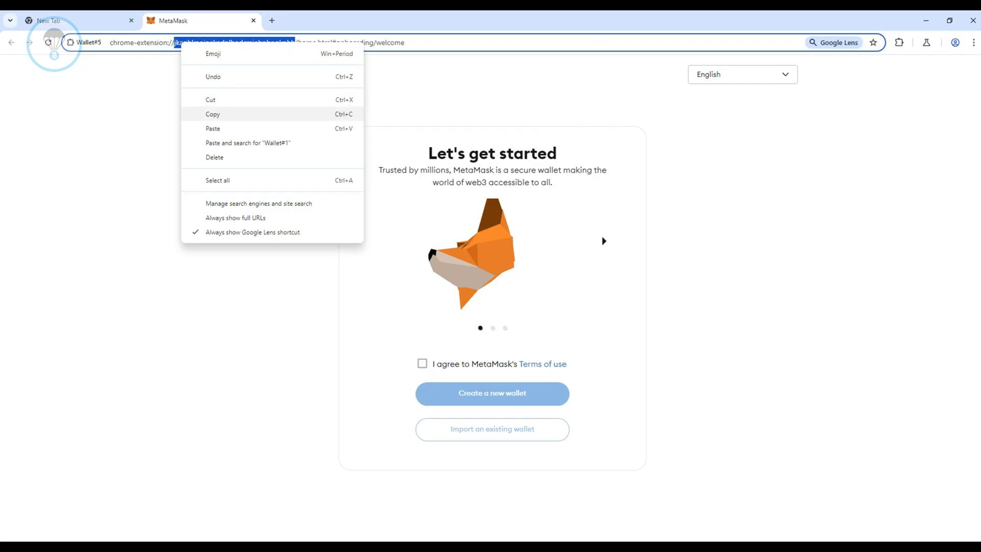
pyautogui.click(213, 114)
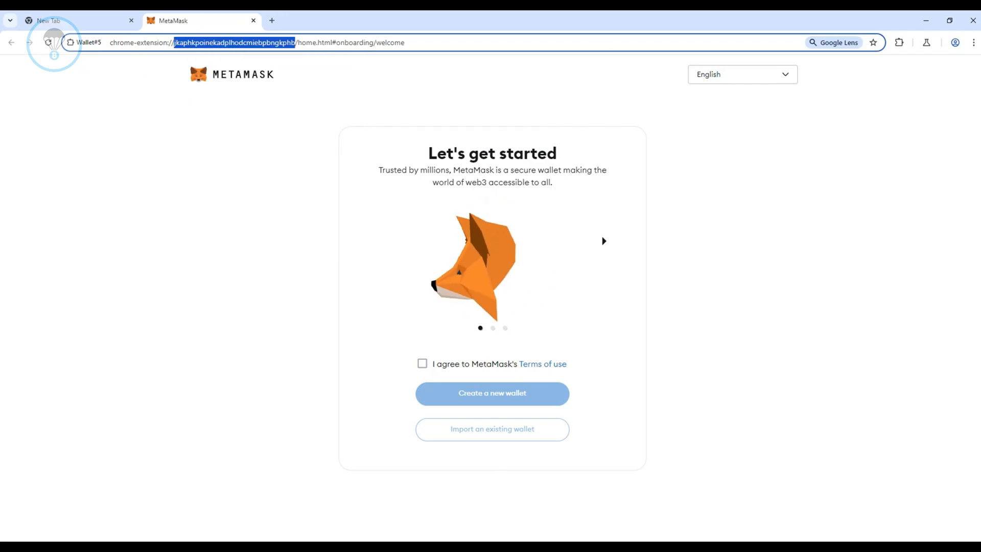
# Switch back to Genlogin and replace the [METAMASK - 12.5] app's ID_Extension value with the copied ID jkaphkpoinekadplhodcmiebpbngkphb.
pyautogui.hotkey('alt', 'Tab')
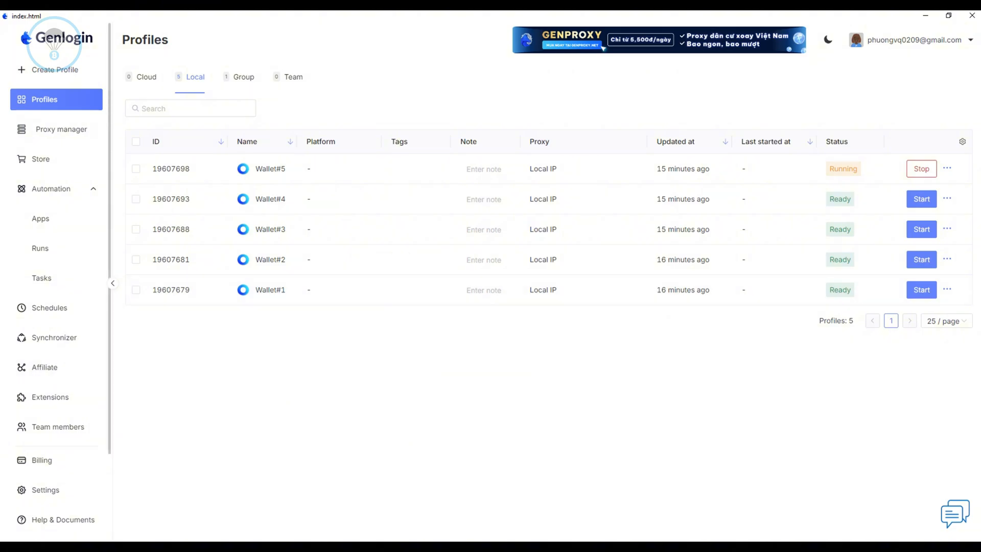
pyautogui.click(40, 219)
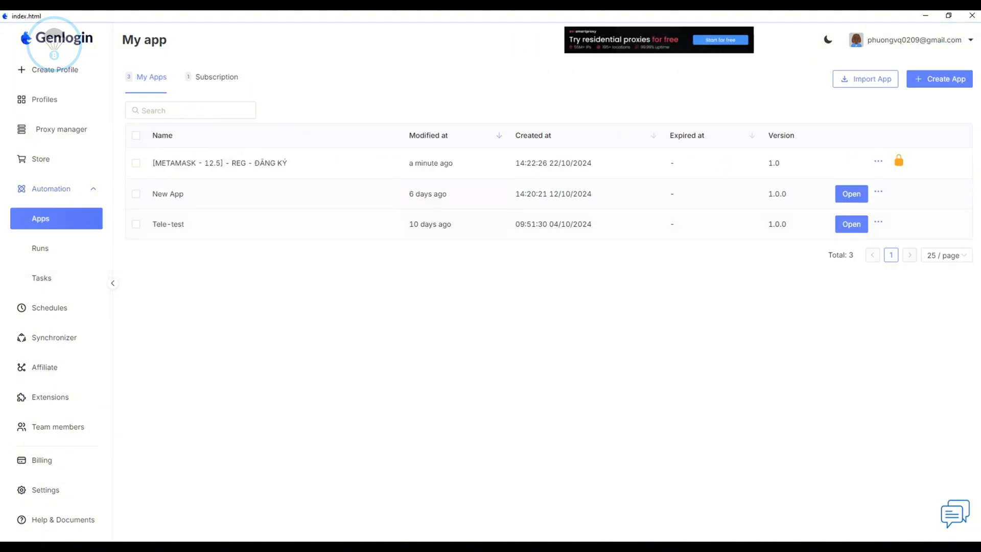
pyautogui.click(214, 162)
pyautogui.moveTo(293, 224); pyautogui.dragTo(251, 210)
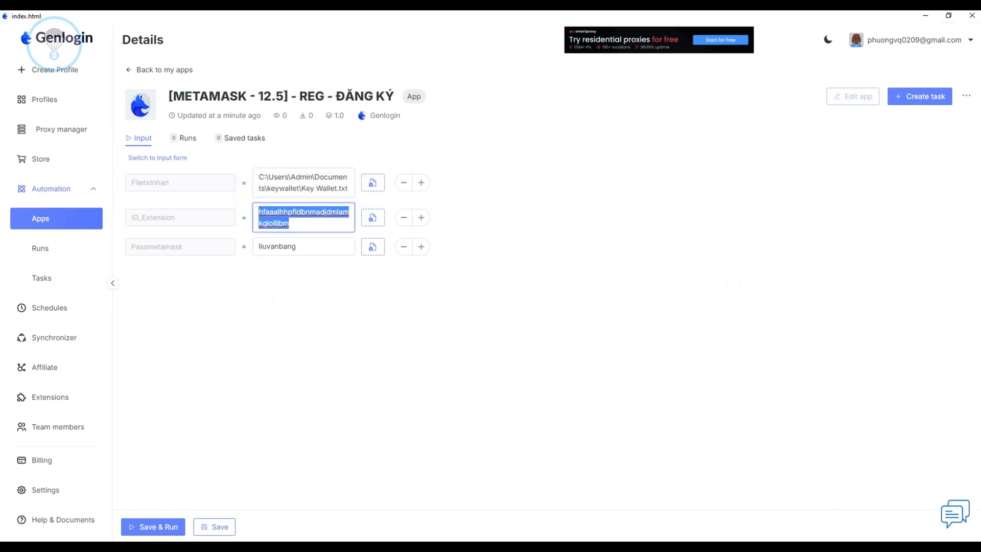
pyautogui.press('BackSpace')
pyautogui.hotkey('ctrl', 'v')
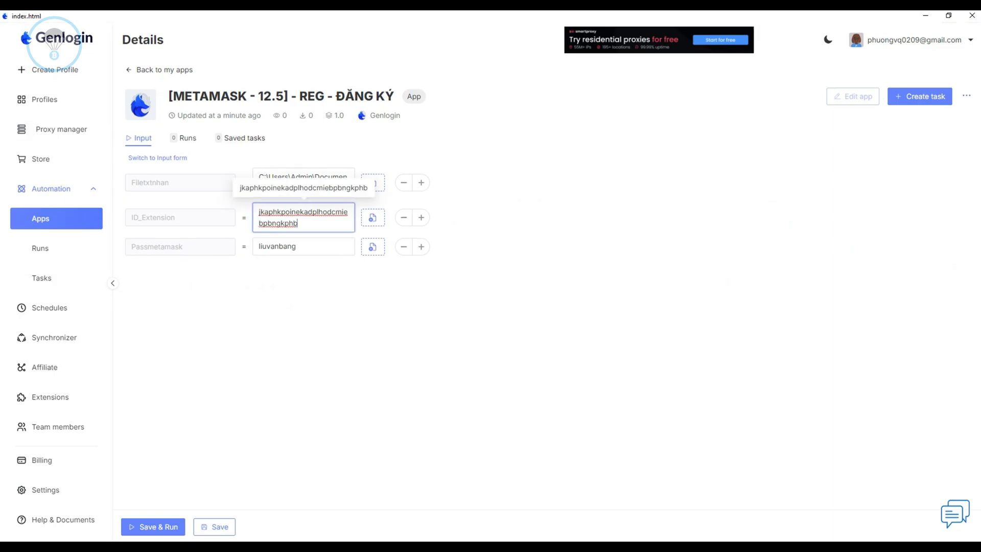
# Replace the Passmetamask value with the new MetaMask wallet password.
pyautogui.moveTo(302, 247); pyautogui.dragTo(255, 247)
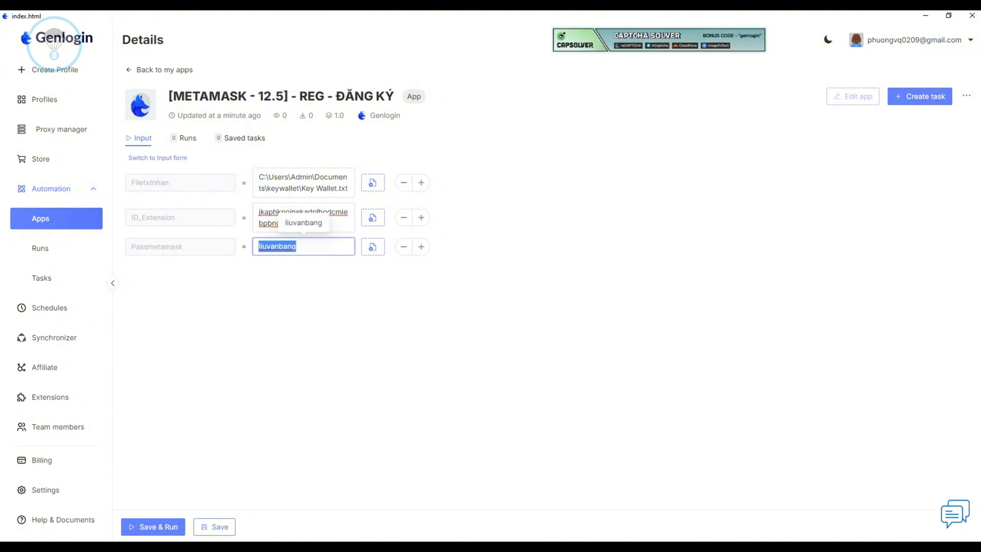
pyautogui.write('Pas')
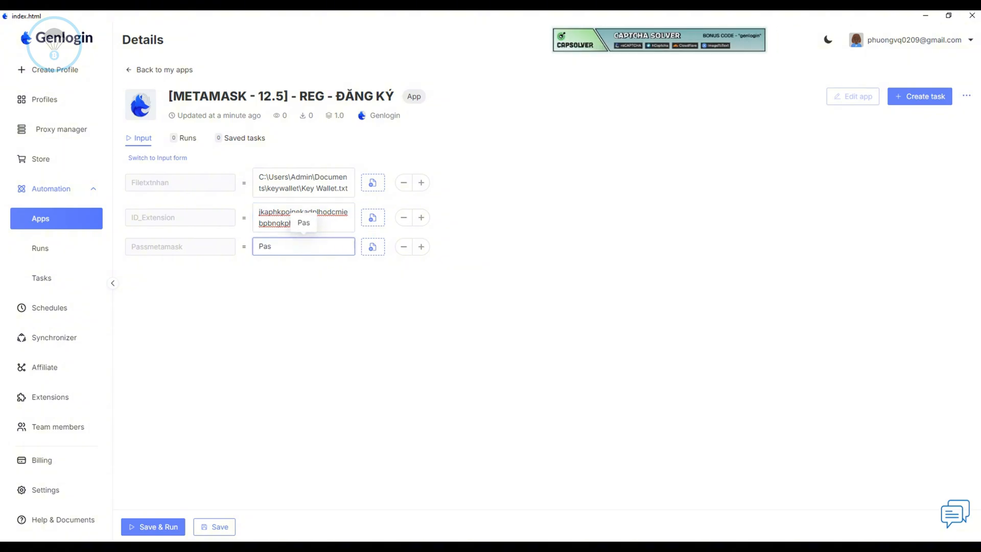
pyautogui.write('sword')
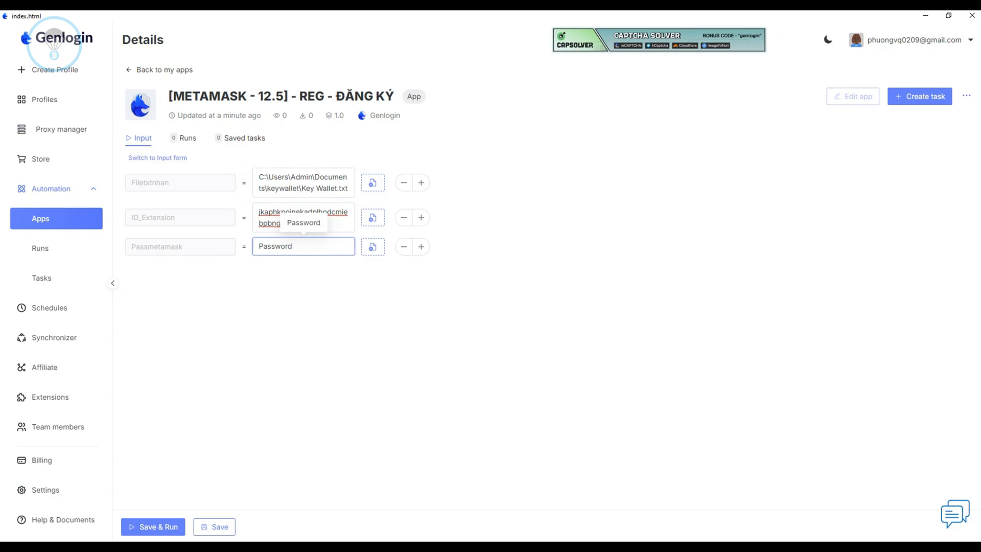
pyautogui.write('Wallet')
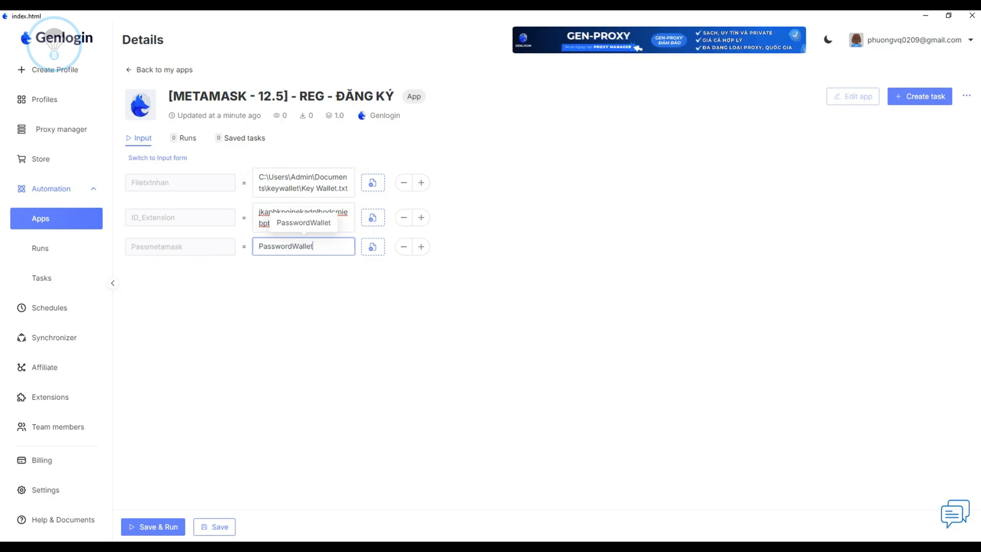
pyautogui.write('@123')
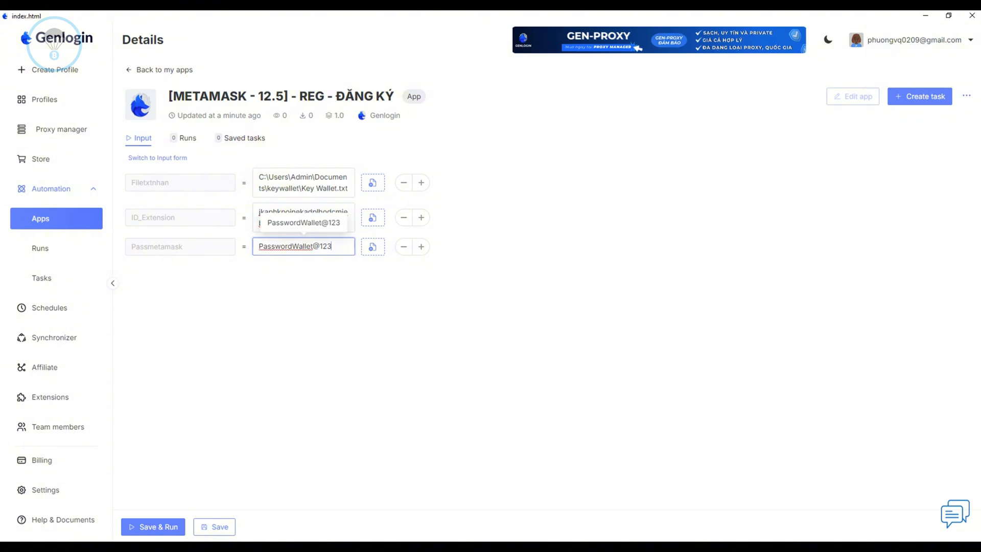
pyautogui.click(303, 296)
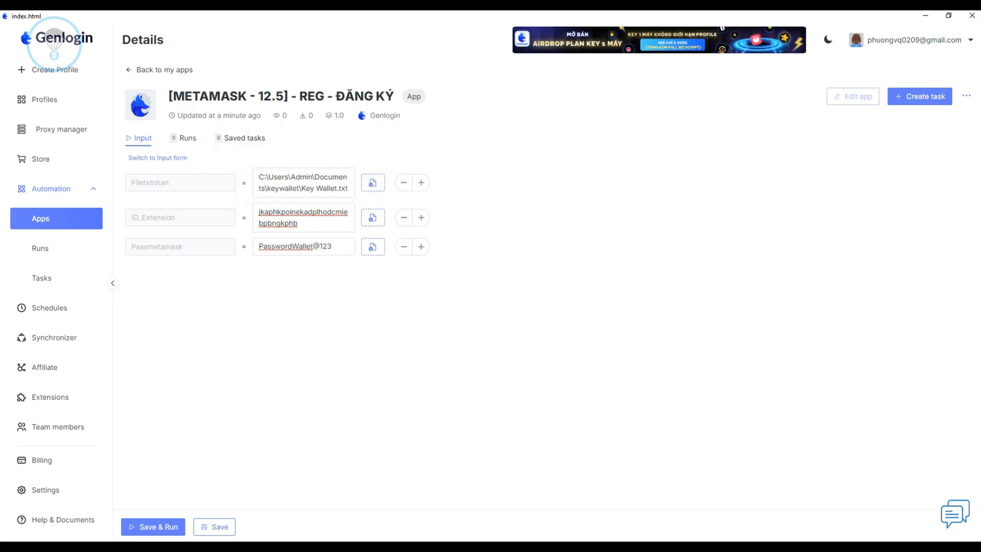
# Save the [METAMASK - 12.5] app inputs and create a task named CreatAutoMetamask from it.
pyautogui.click(214, 526)
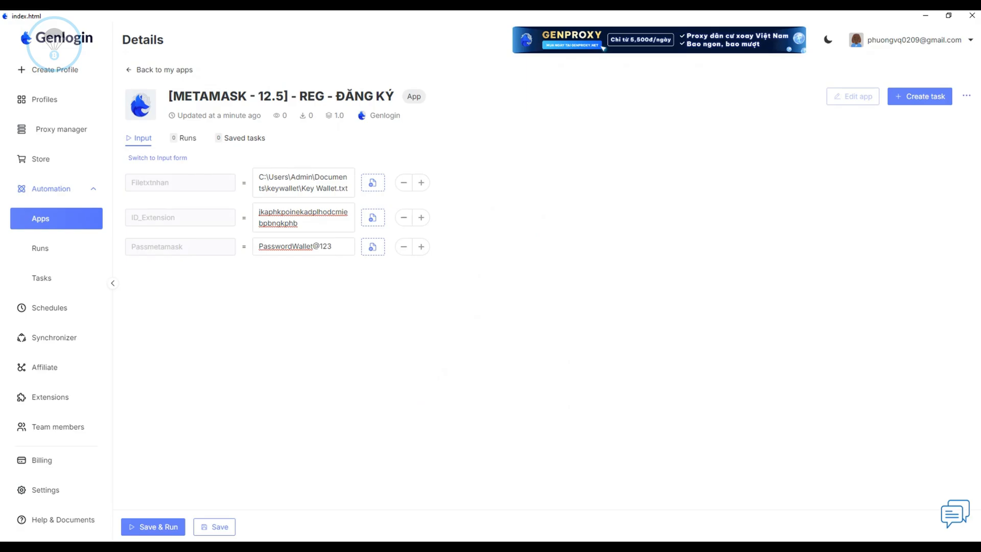
pyautogui.click(920, 96)
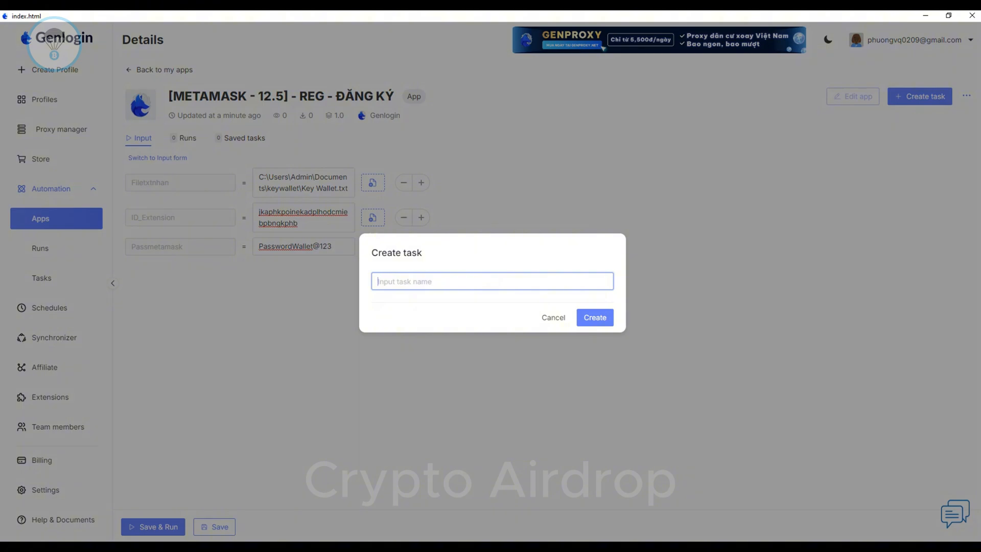
pyautogui.write('Cre')
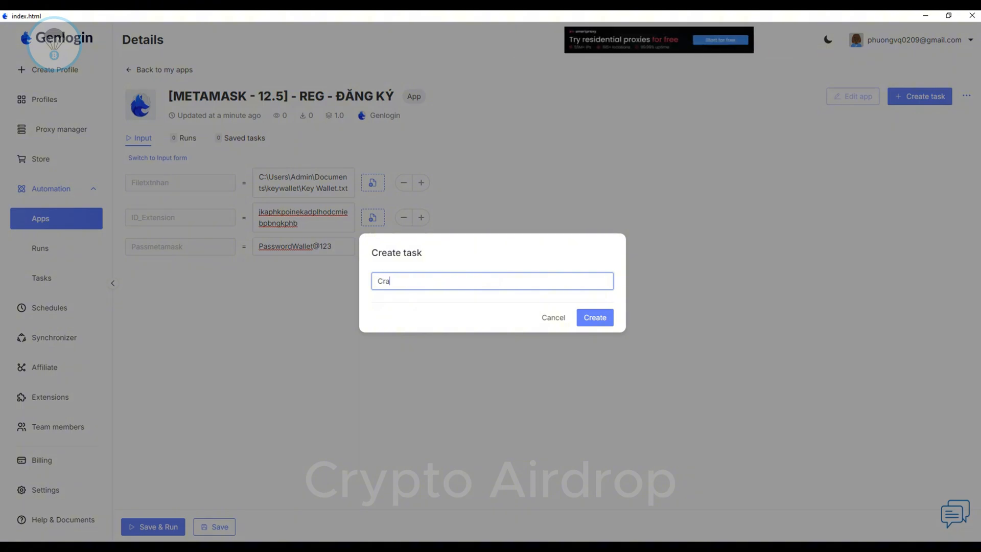
pyautogui.write('atAutoMetamask')
pyautogui.press('Return')
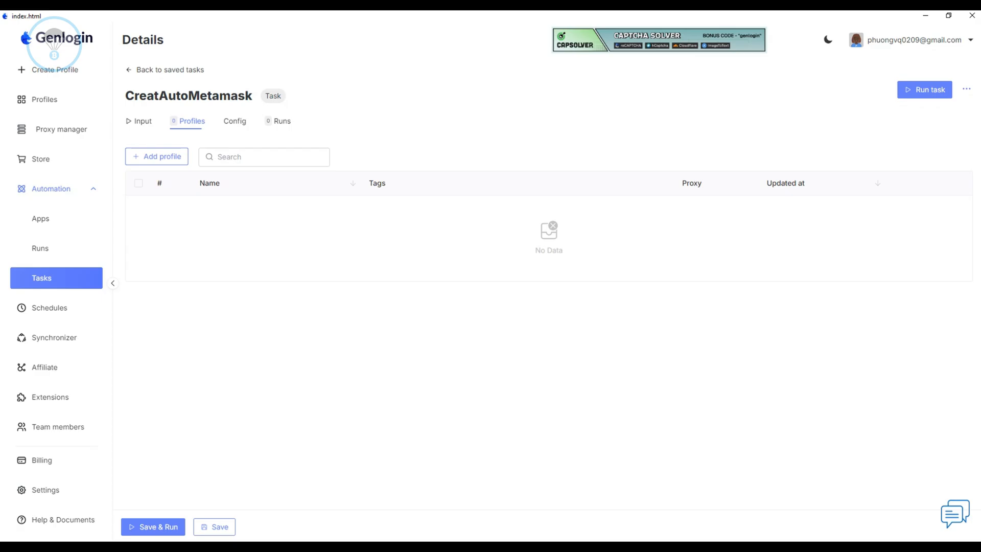
# Add all five profiles, Wallet#1 to Wallet#5, to the CreatAutoMetamask task.
pyautogui.click(157, 156)
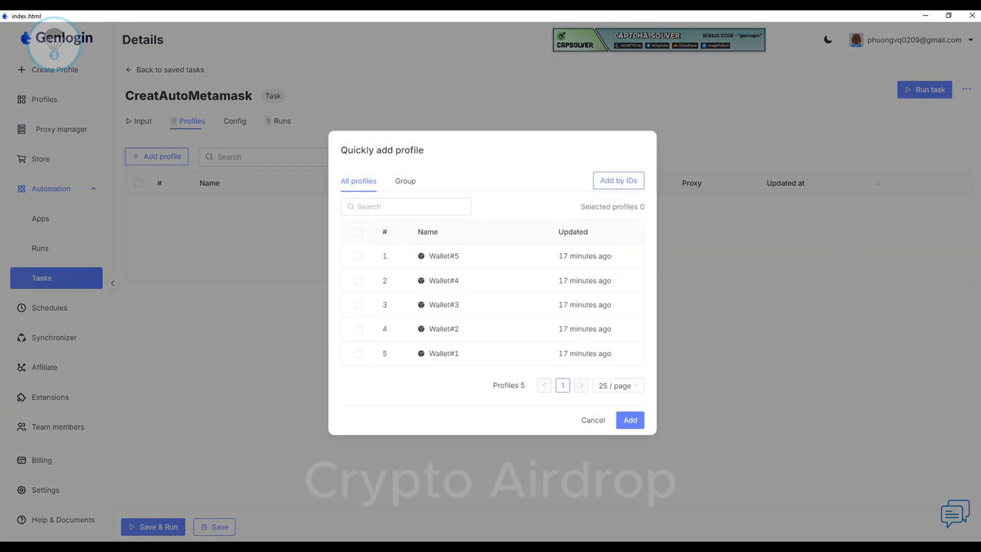
pyautogui.click(359, 232)
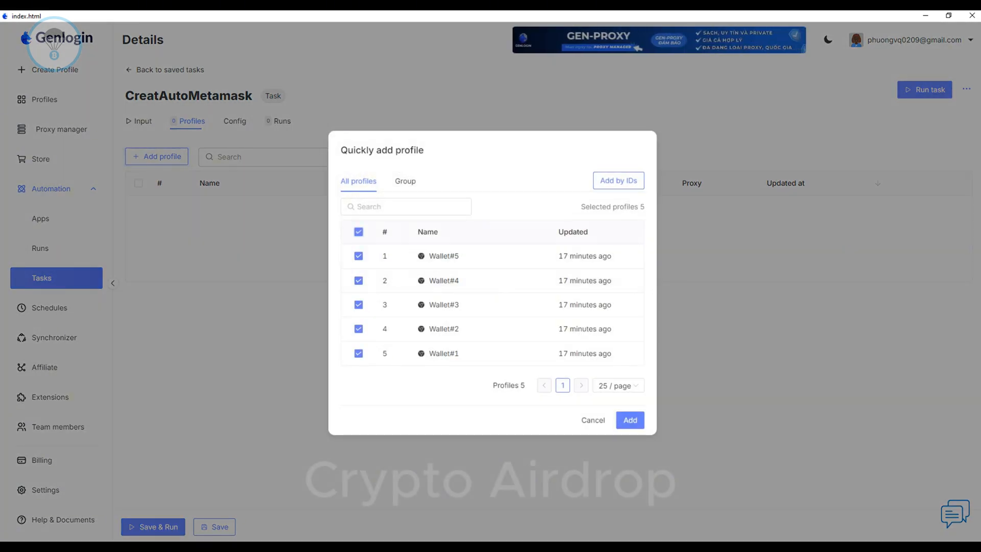
pyautogui.click(630, 420)
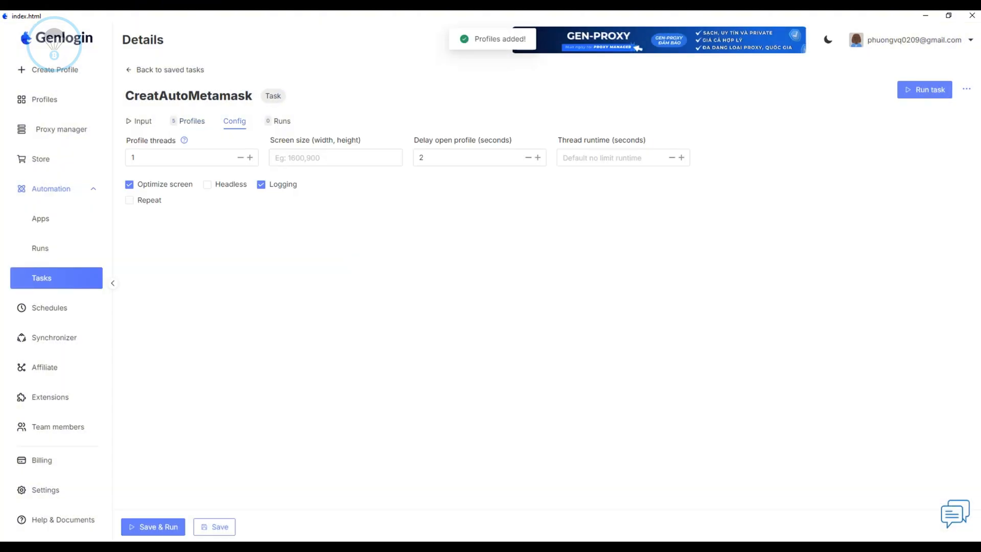
# Set the task's delay between opening profiles to 10 seconds.
pyautogui.click(182, 157)
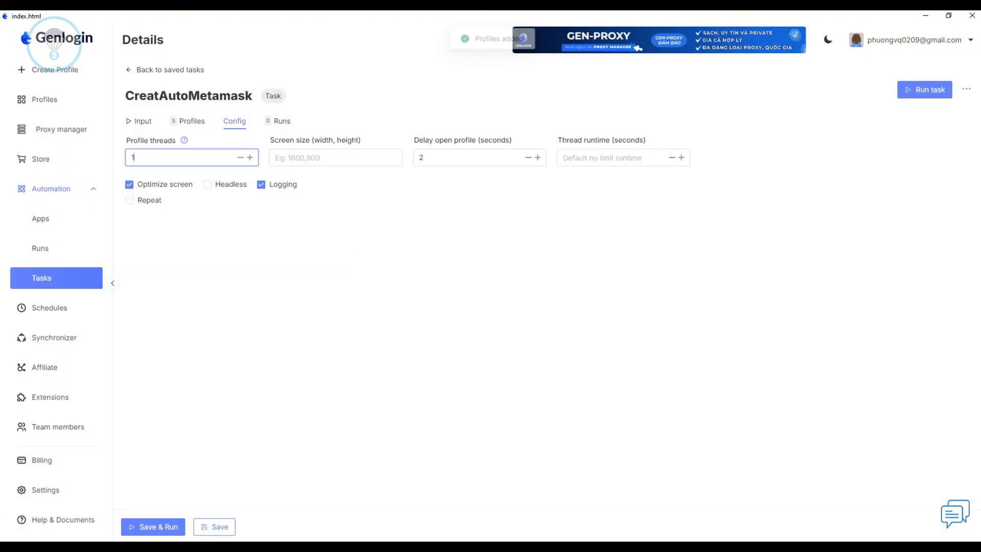
pyautogui.click(462, 157)
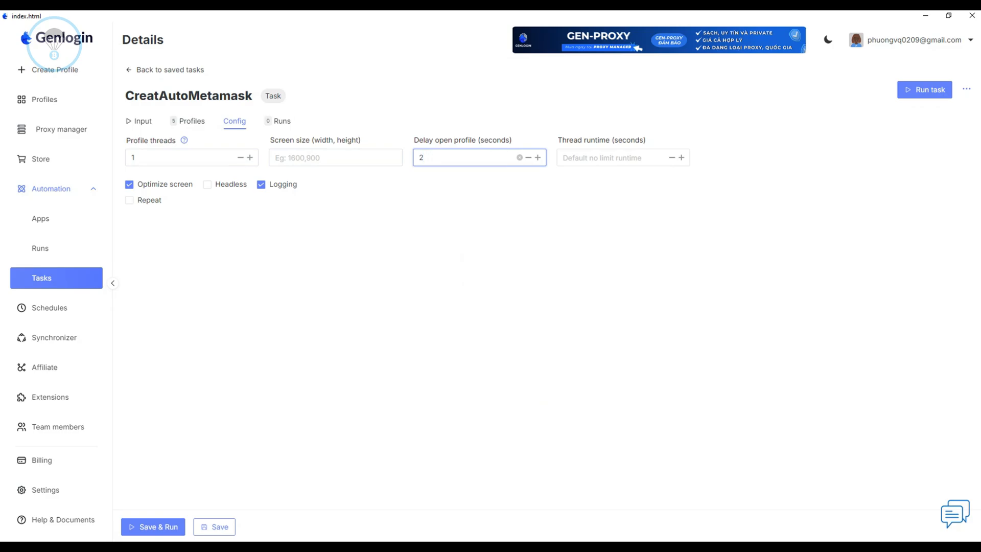
pyautogui.hotkey('ctrl', 'a')
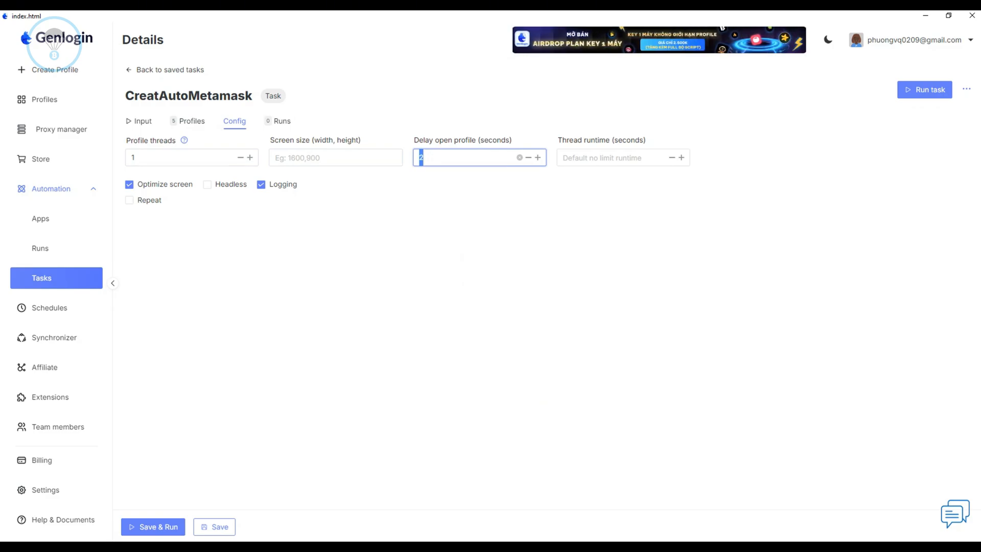
pyautogui.write('10')
pyautogui.click(469, 268)
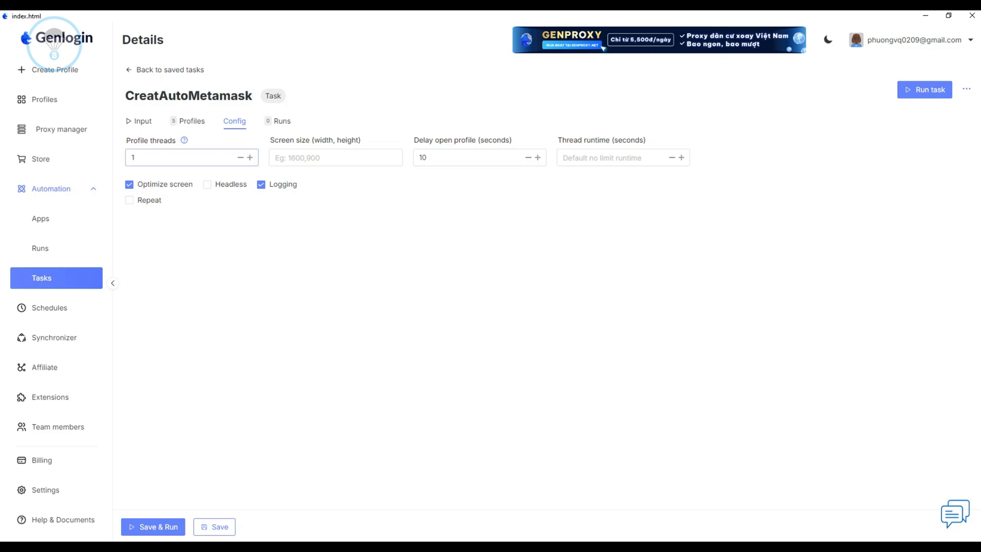
# Check the task's input and profile list, save the task and run it for all listed profiles.
pyautogui.click(139, 121)
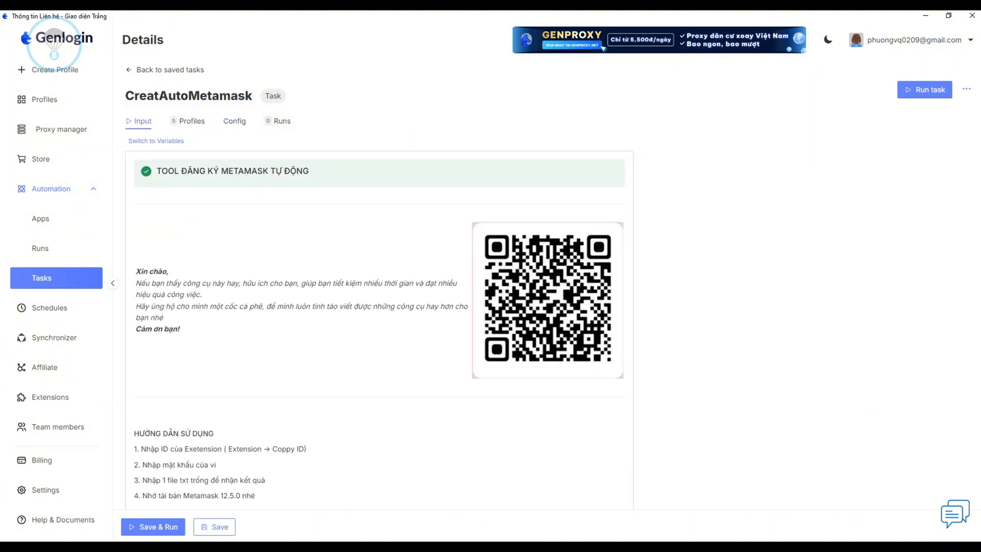
pyautogui.click(190, 121)
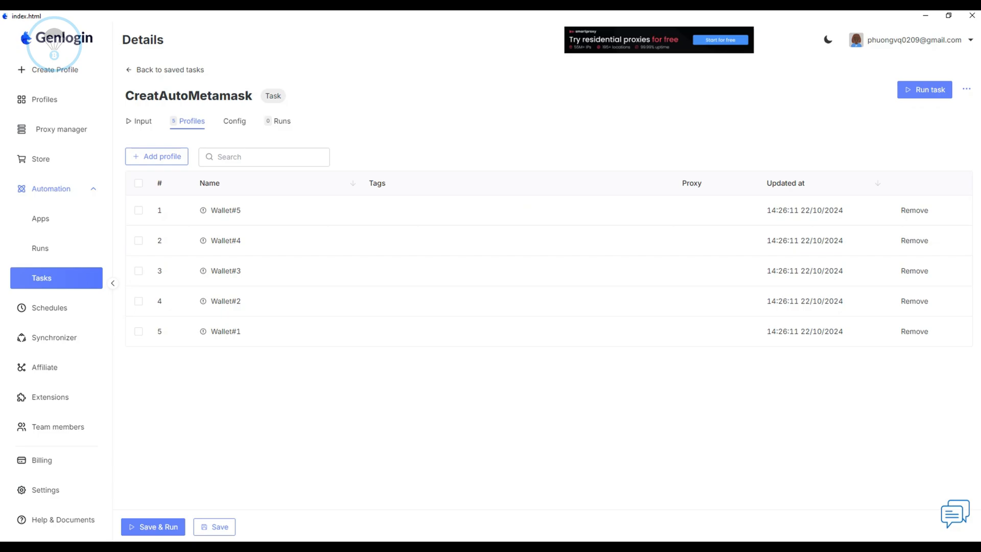
pyautogui.click(214, 527)
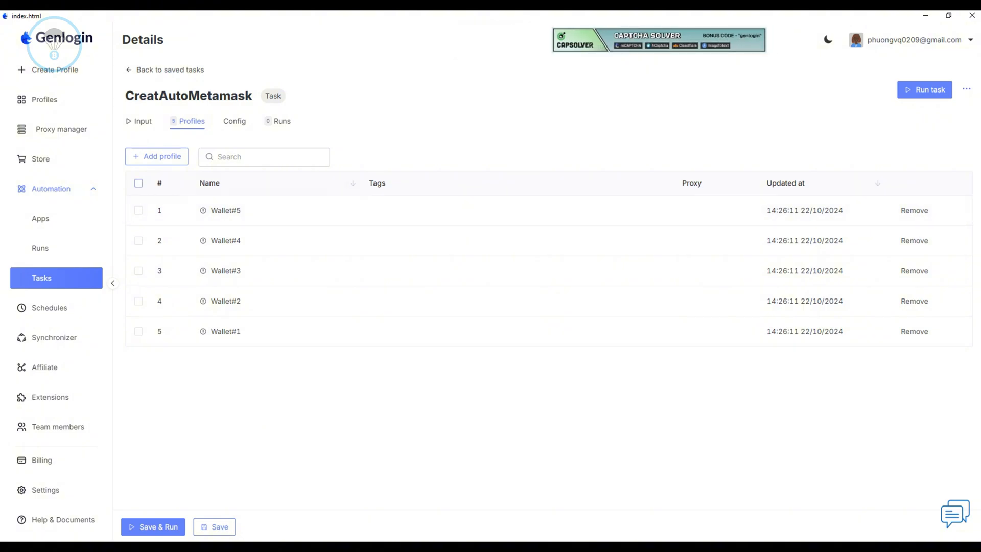
pyautogui.click(139, 183)
pyautogui.click(925, 90)
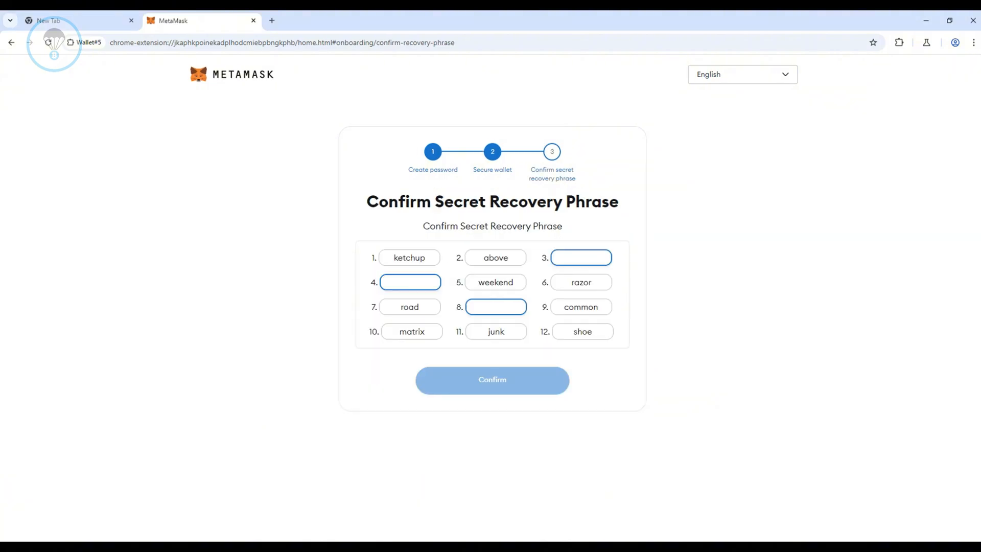
# In Wallet#5's MetaMask page, fill in the missing secret recovery phrase words, confirm them and complete the remaining onboarding pages.
pyautogui.write('guilt')
pyautogui.write('o')
pyautogui.write('mix')
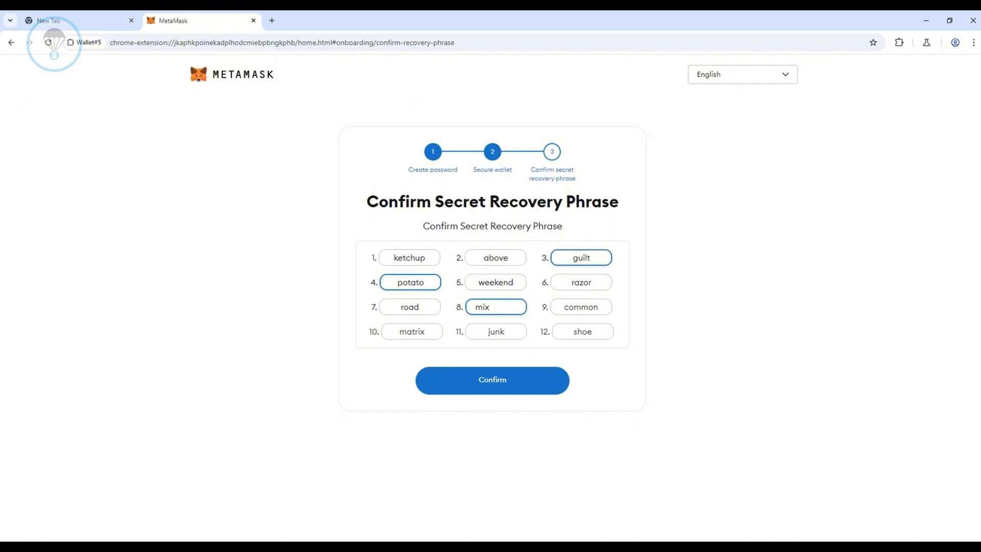
pyautogui.click(492, 380)
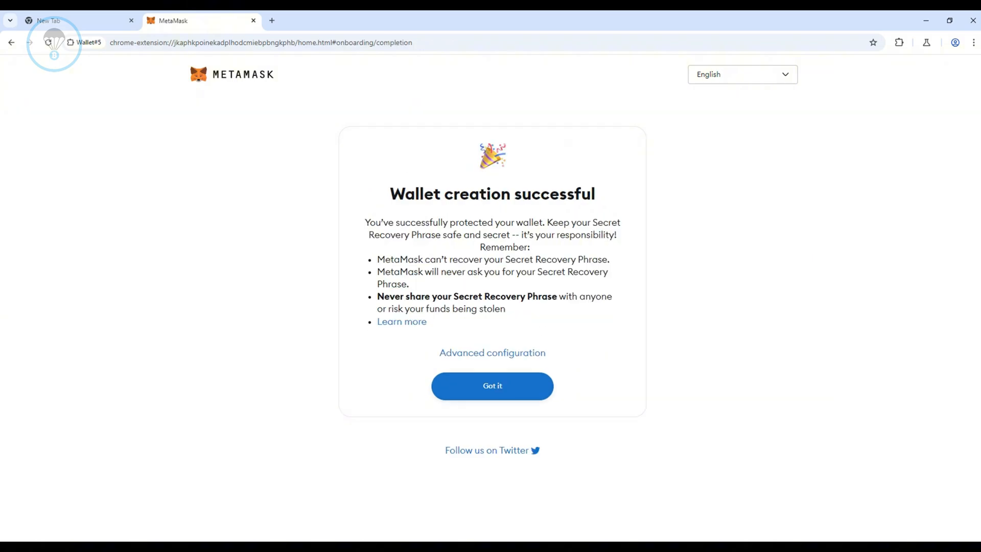
pyautogui.click(493, 386)
pyautogui.click(493, 408)
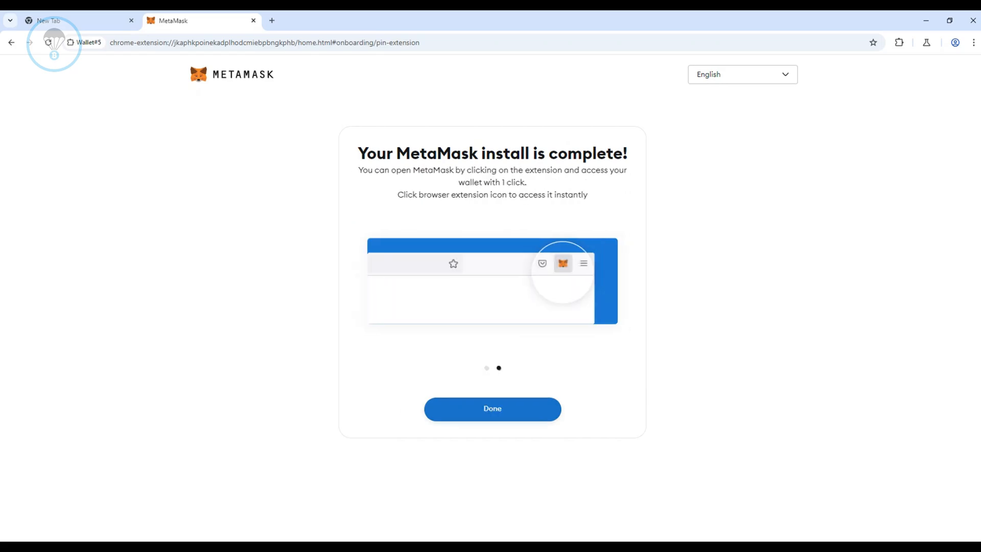
pyautogui.click(492, 408)
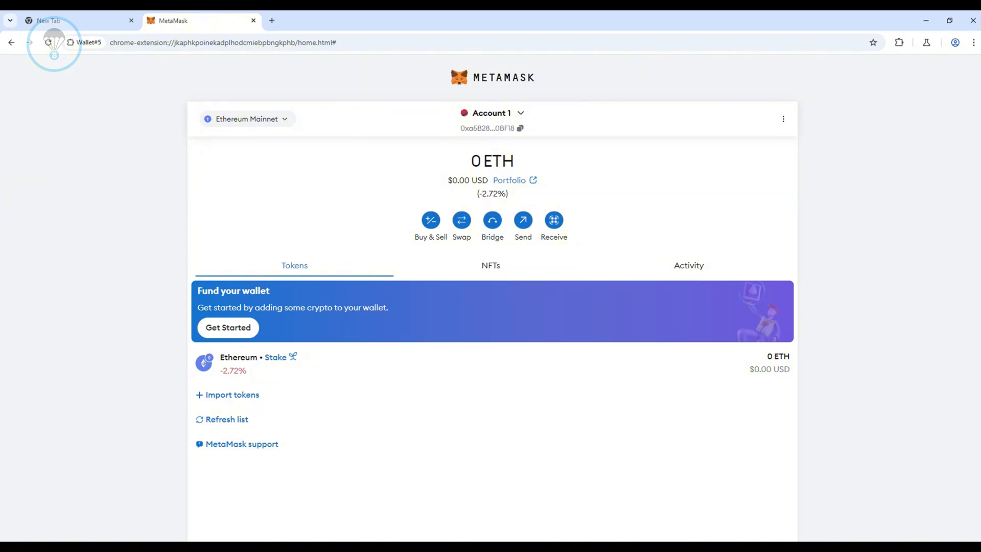
# View the account details of Account 1 in the Wallet#5 MetaMask wallet.
pyautogui.click(783, 119)
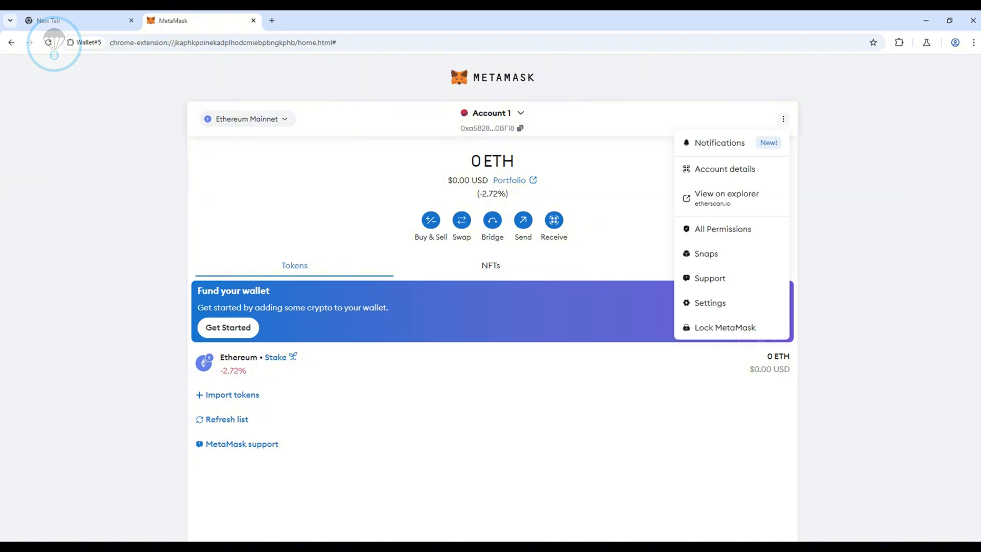
pyautogui.click(725, 169)
pyautogui.press('Escape')
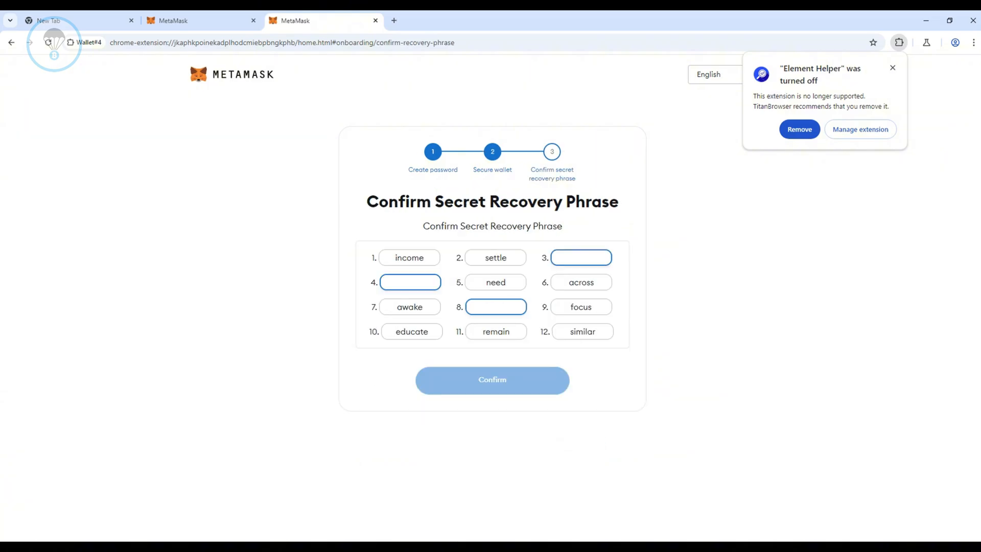
# In the Wallet#4 profile, fill in the missing secret recovery phrase words and confirm the phrase.
pyautogui.write('equal')
pyautogui.press('Tab')
pyautogui.write('tornado')
pyautogui.write('live')
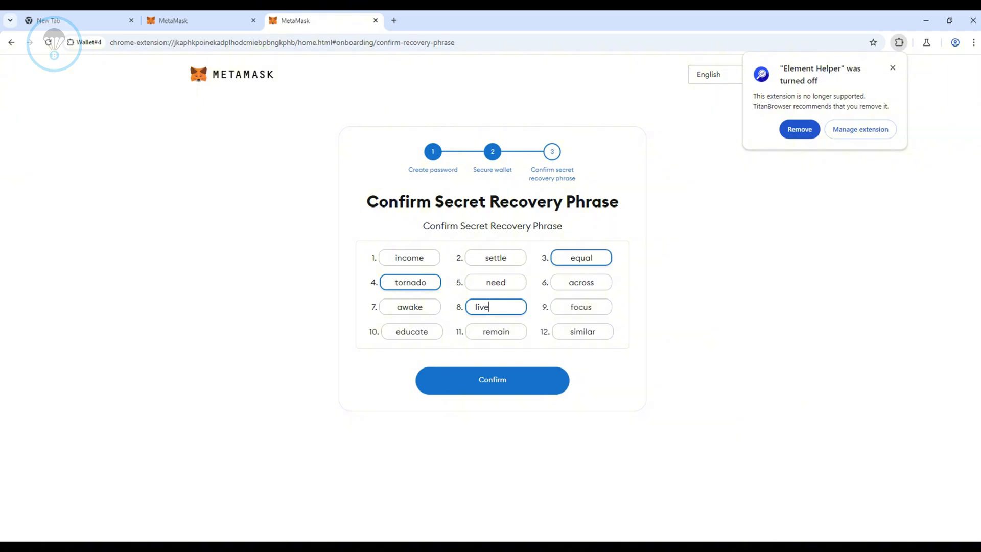
pyautogui.press('Return')
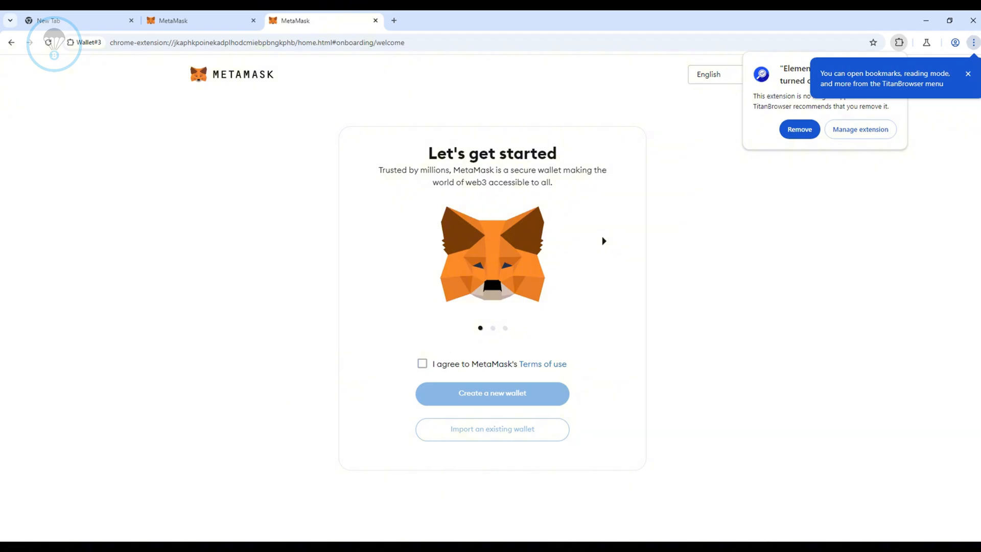
# In the Wallet#3 profile, accept MetaMask's terms, start creating a new wallet and decline usage data collection.
pyautogui.click(422, 364)
pyautogui.click(492, 393)
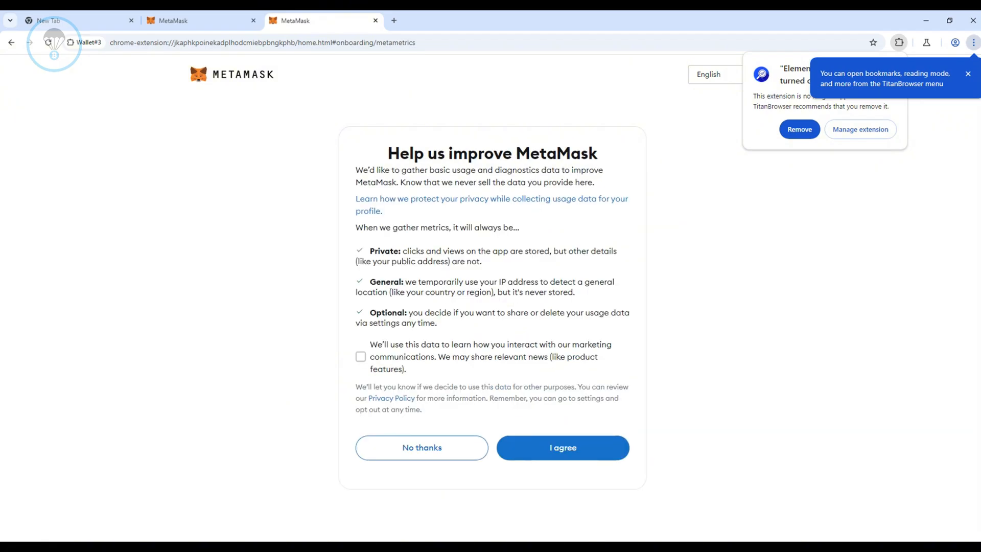
pyautogui.click(422, 448)
# Enter and confirm the new MetaMask wallet password, accept the password recovery notice and create the Wallet#3 wallet.
pyautogui.write('•••••••••••••••••')
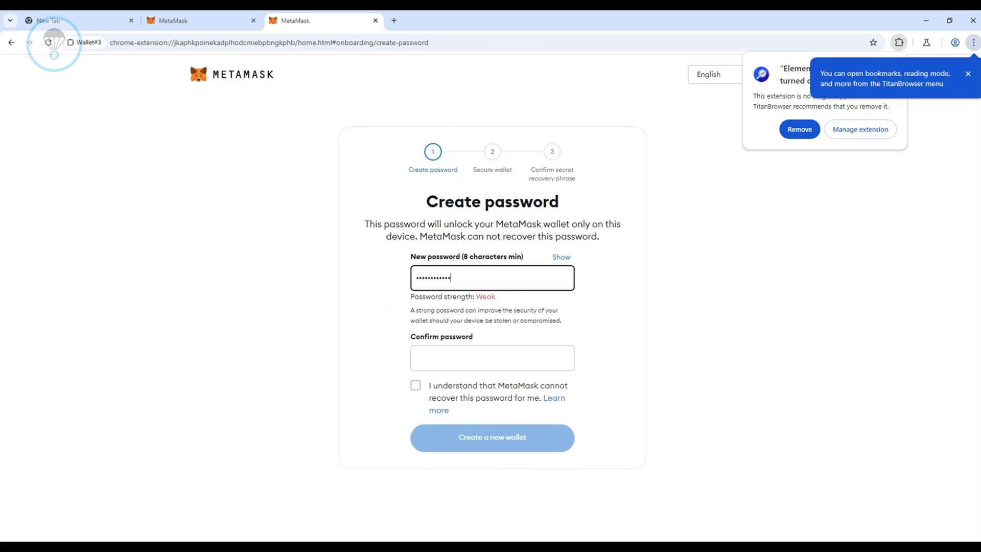
pyautogui.write('•')
pyautogui.press('Tab')
pyautogui.write('•••••••••')
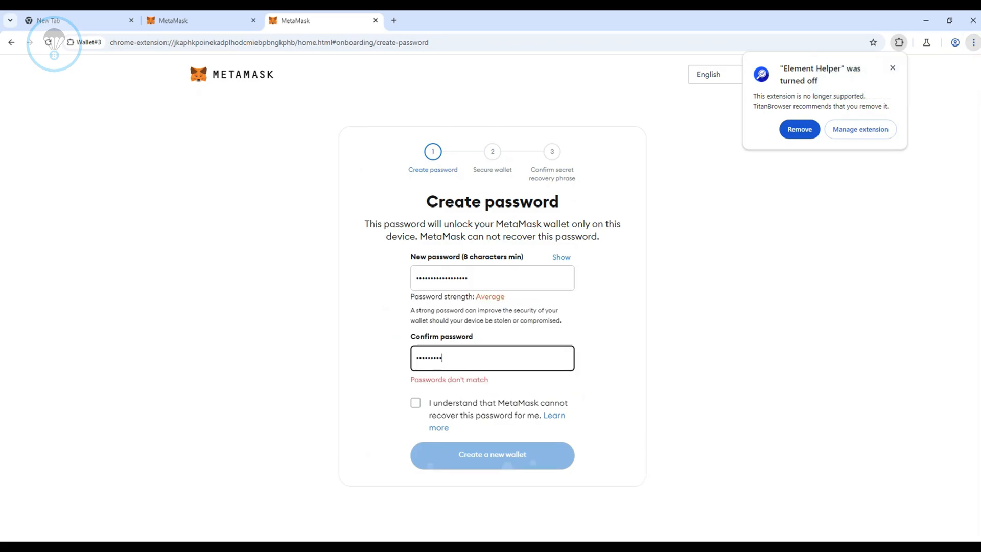
pyautogui.write('••••••••')
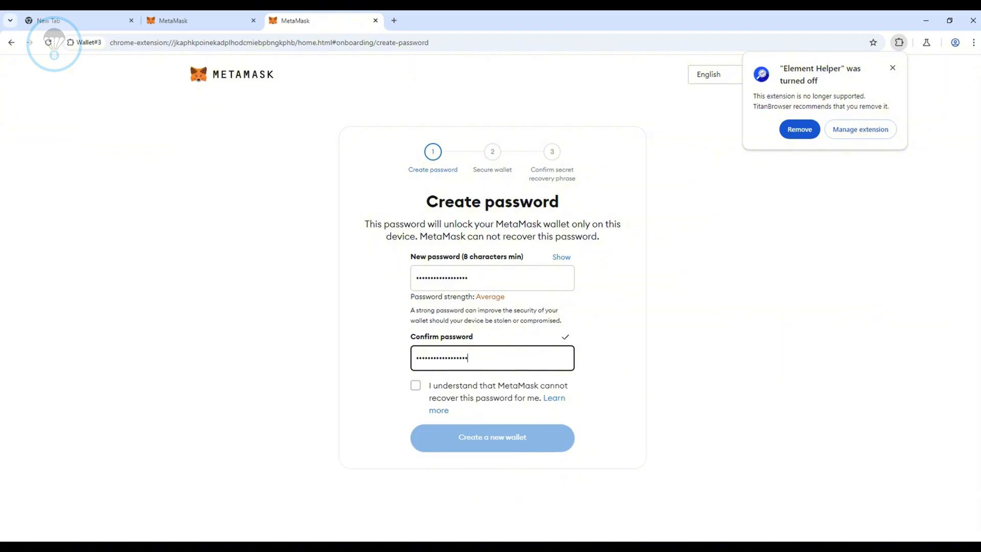
pyautogui.press('Tab')
pyautogui.press('space')
pyautogui.press('Tab')
pyautogui.press('Tab')
pyautogui.press('Return')
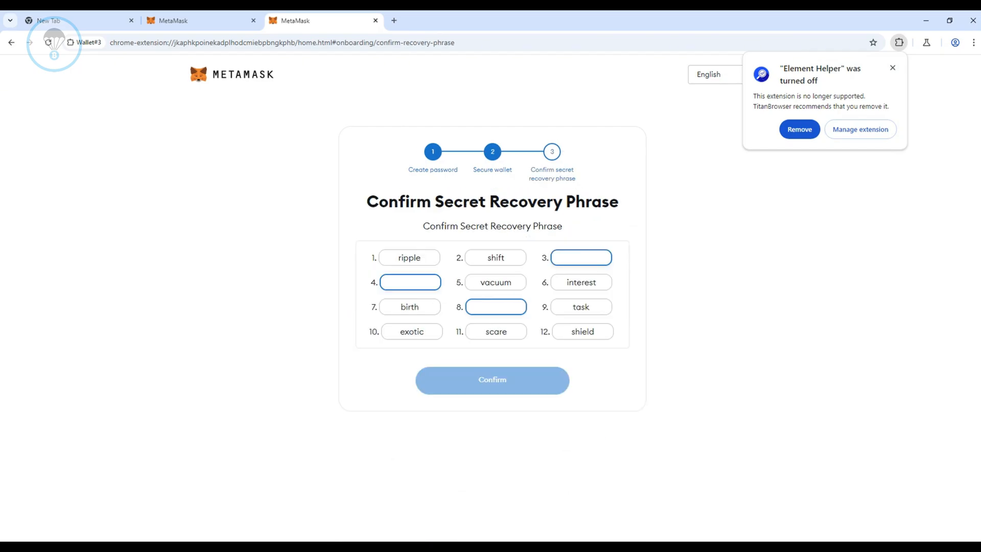
# Fill in the missing secret recovery phrase words for Wallet#3, confirm them and complete the remaining onboarding pages.
pyautogui.write('cattle')
pyautogui.press('Tab')
pyautogui.write('then')
pyautogui.write('noble')
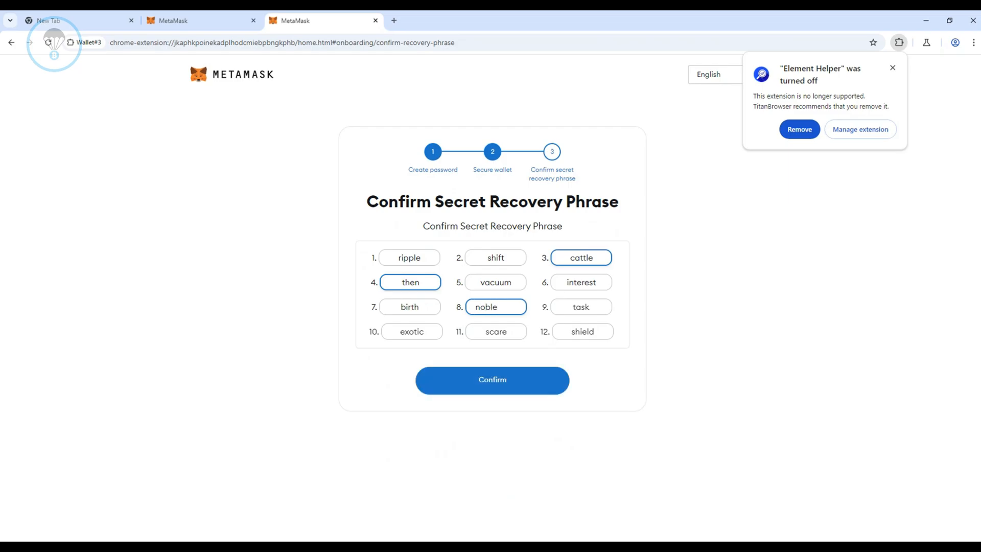
pyautogui.press('Return')
pyautogui.press('Return')
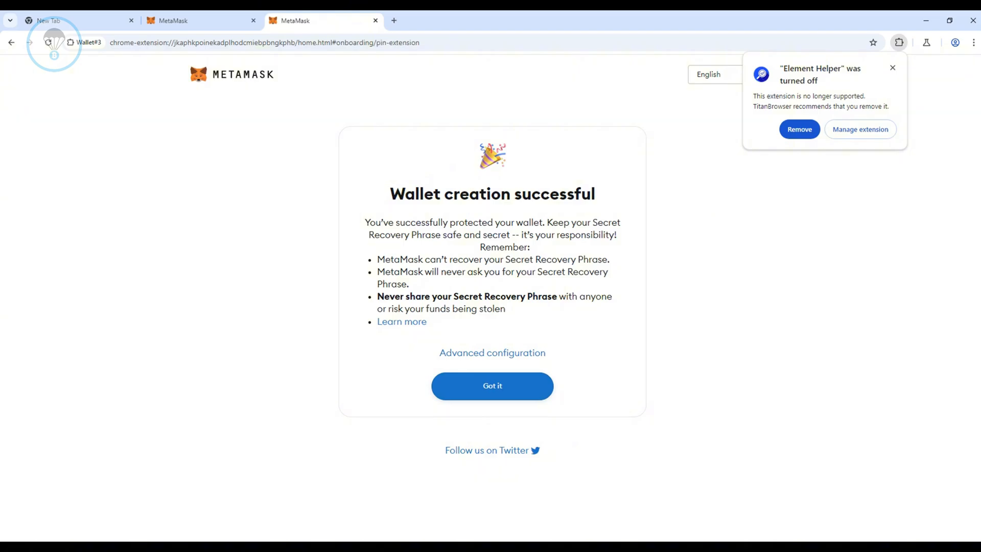
pyautogui.press('Return')
pyautogui.press('Return')
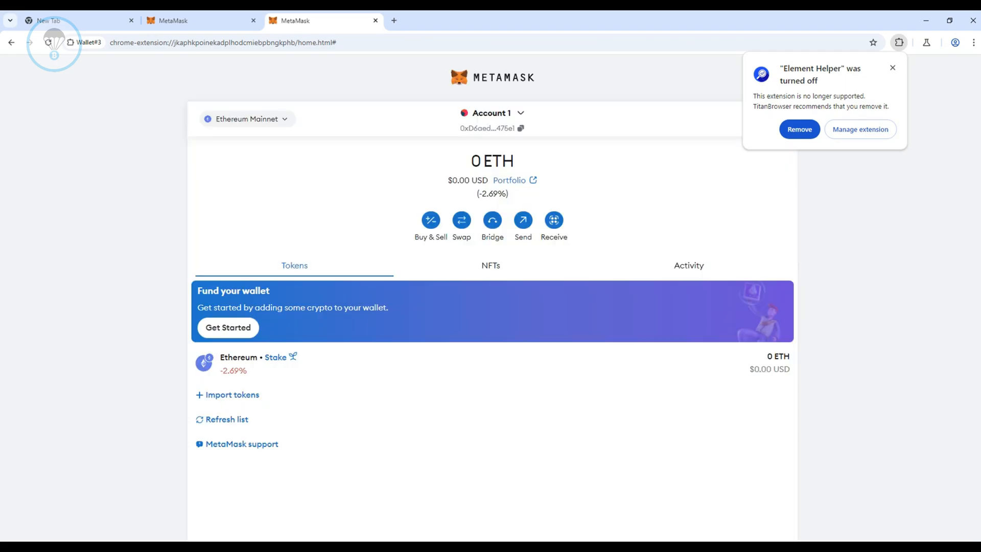
# View the account details of Account 1 in the Wallet#3 MetaMask wallet.
pyautogui.click(725, 169)
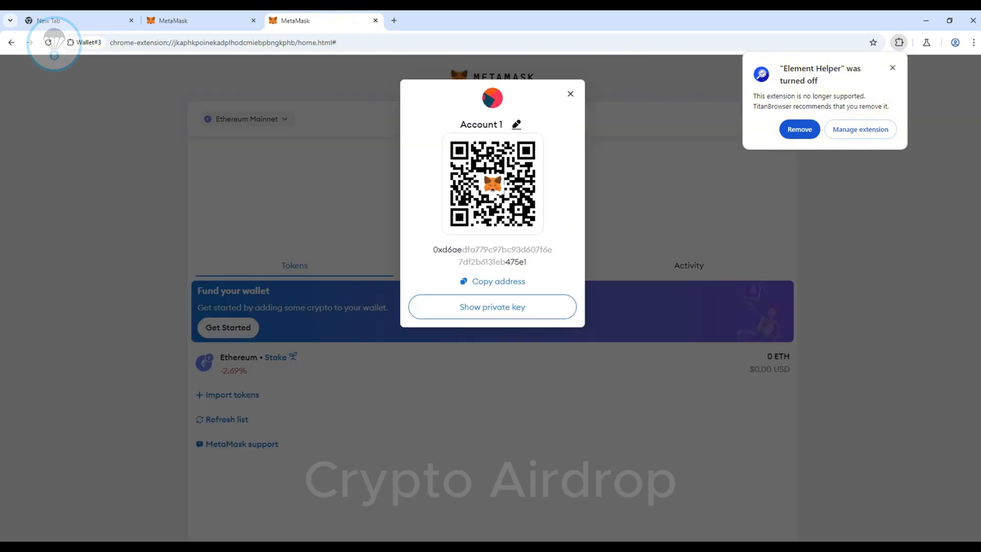
pyautogui.press('Escape')
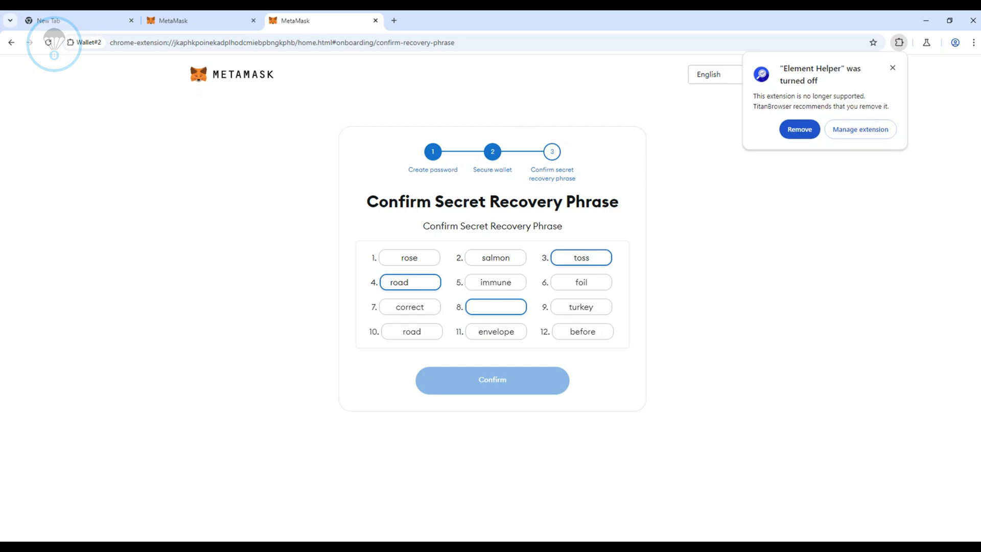
# Fill in the last missing secret recovery phrase word for Wallet#2, finish the MetaMask onboarding and view Account 1's details.
pyautogui.write('inform')
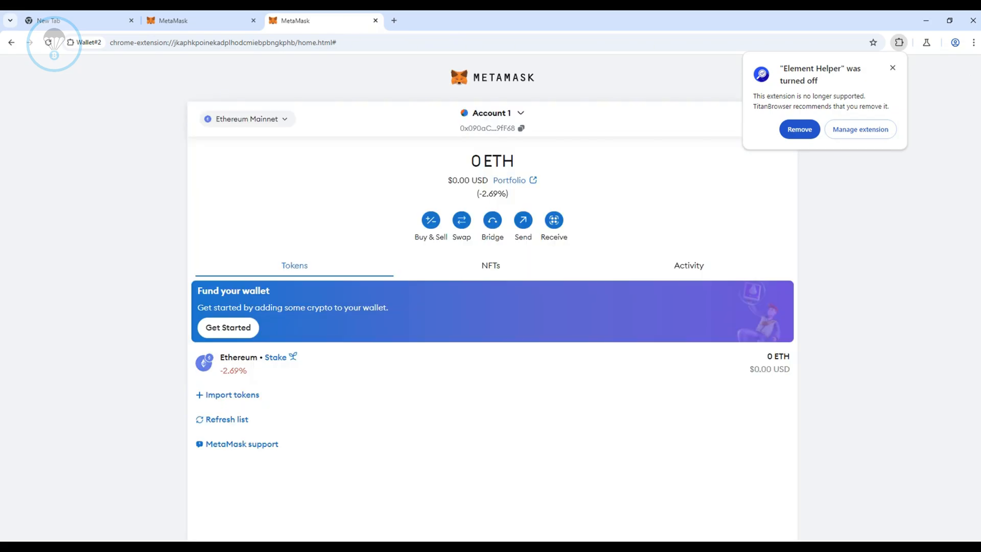
pyautogui.click(782, 119)
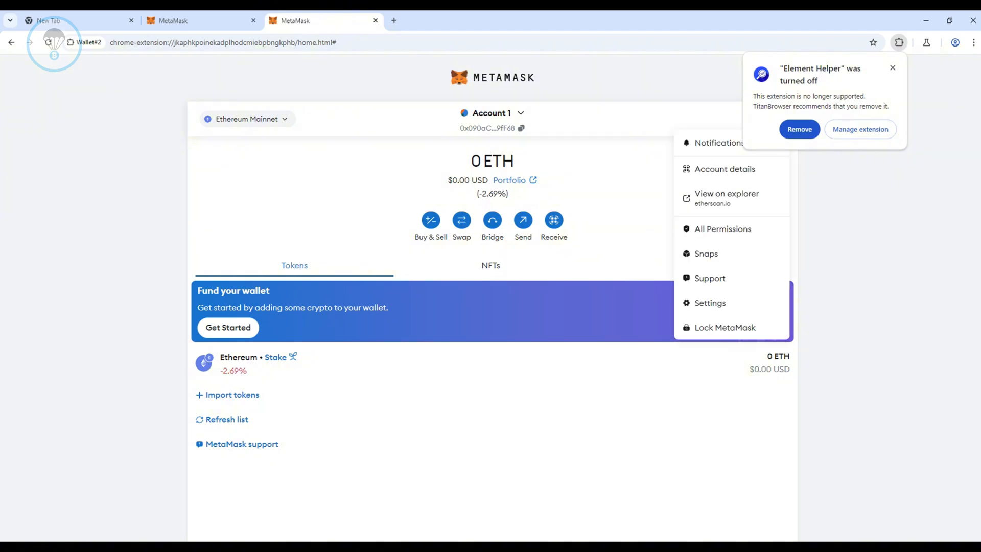
pyautogui.click(725, 169)
pyautogui.press('Escape')
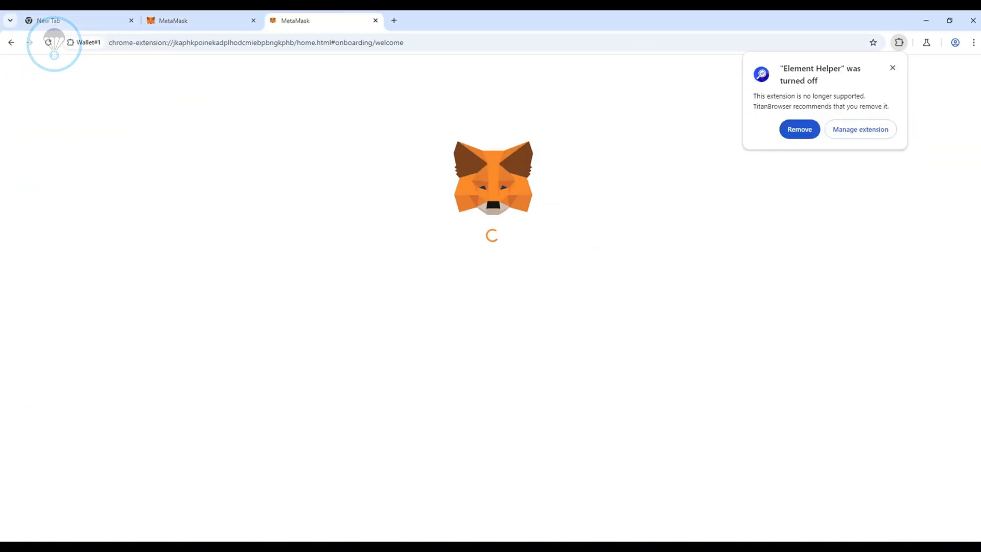
# In the Wallet#1 profile, accept MetaMask's terms, enter and confirm the new wallet password and create the wallet.
pyautogui.click(422, 364)
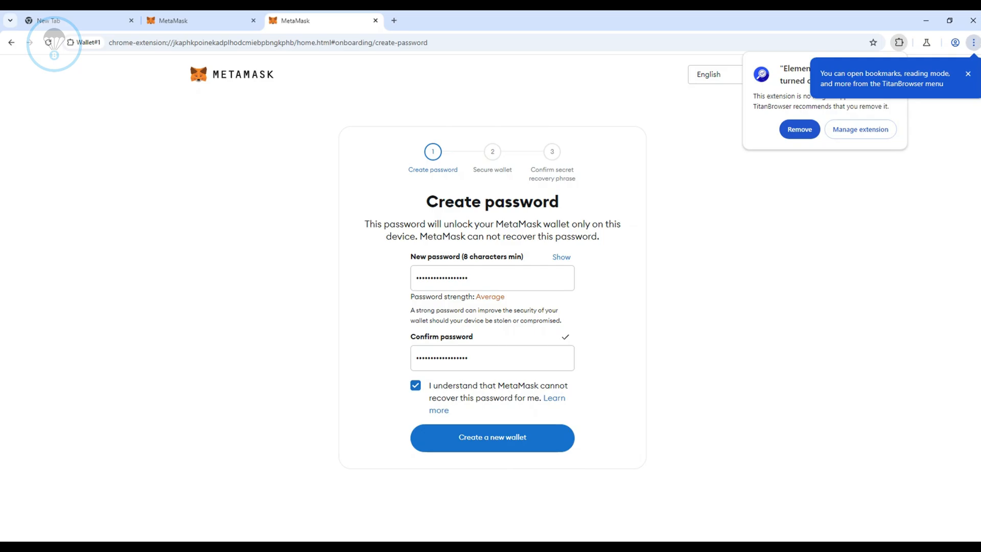
pyautogui.click(521, 438)
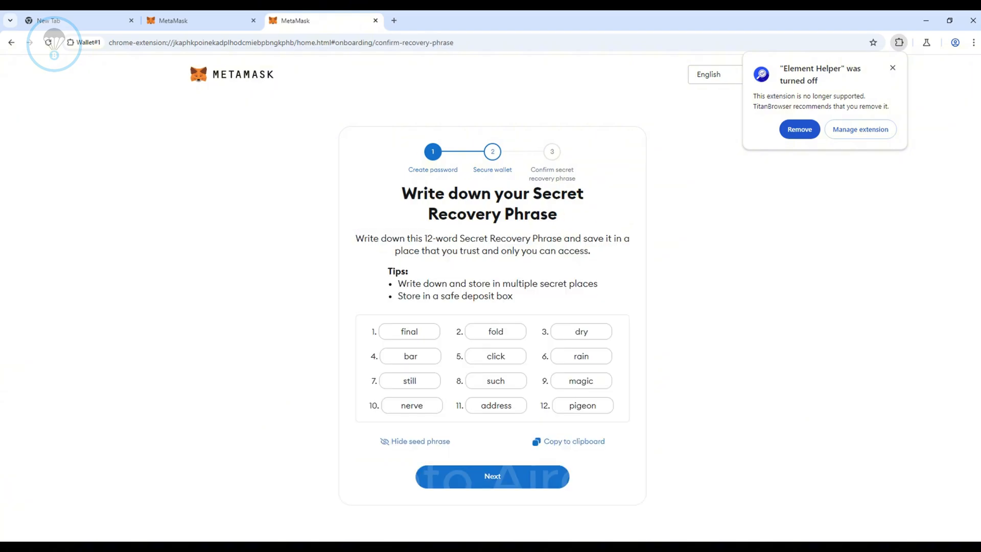
# Fill in the missing secret recovery phrase words for Wallet#1, confirm them and complete the remaining onboarding pages.
pyautogui.write('dry')
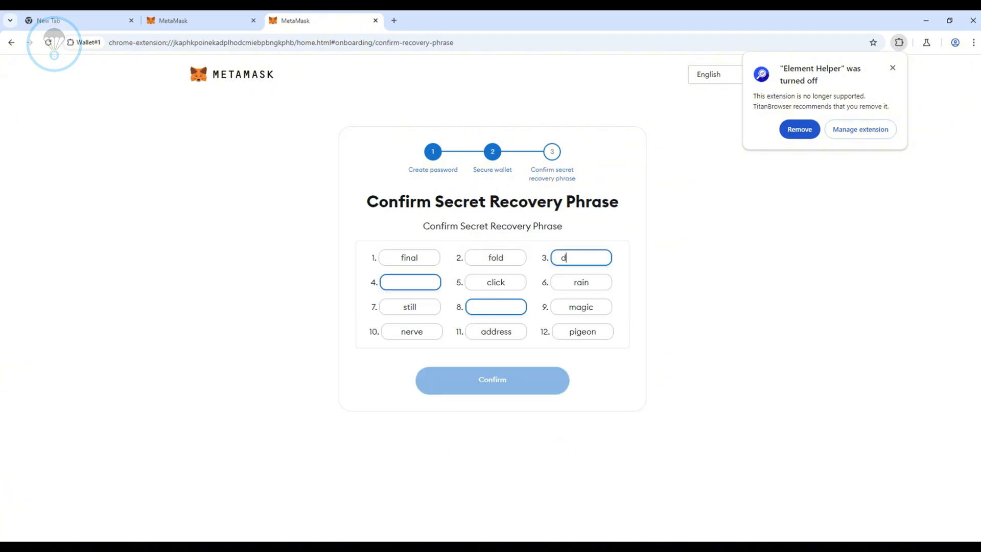
pyautogui.press('Tab')
pyautogui.write('bar')
pyautogui.write('such')
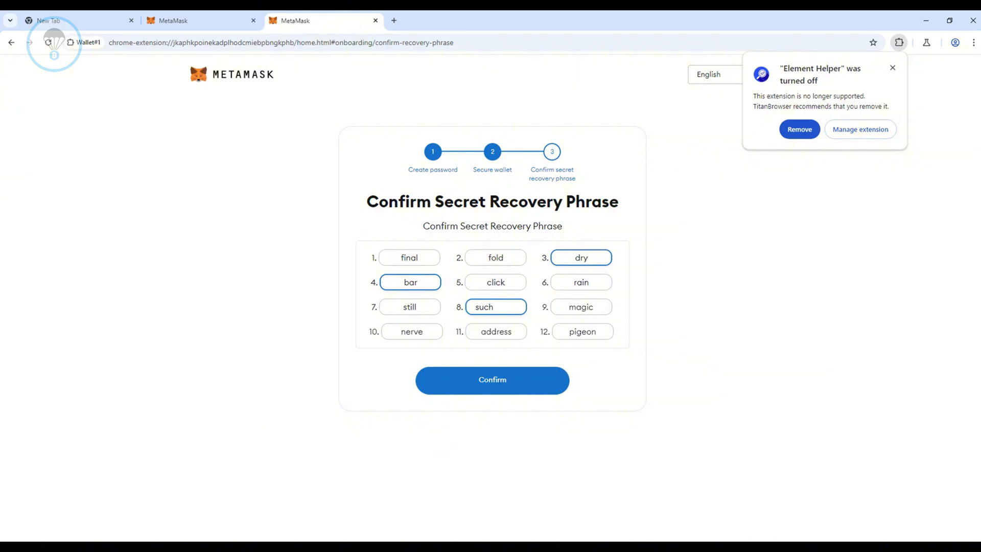
pyautogui.press('Return')
pyautogui.click(492, 385)
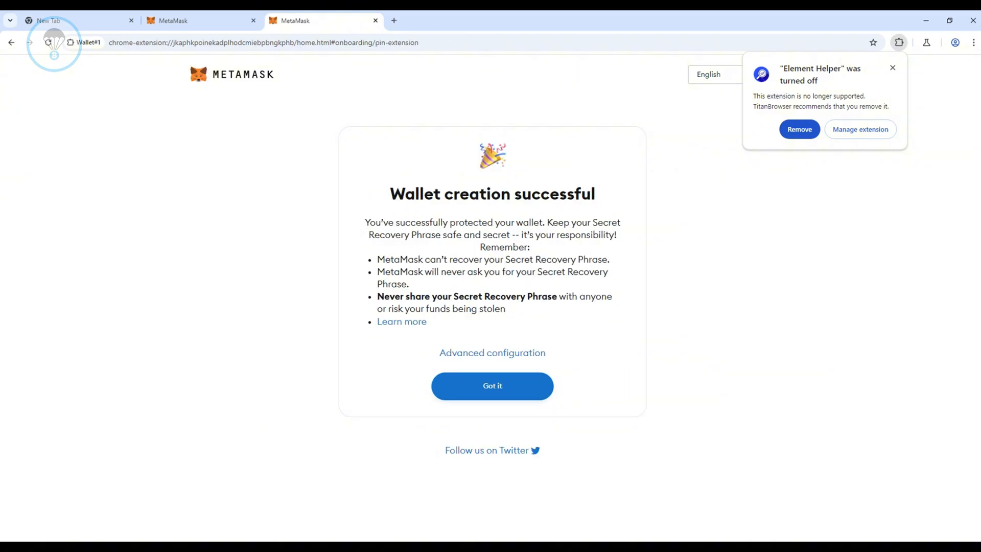
pyautogui.click(493, 408)
pyautogui.click(493, 408)
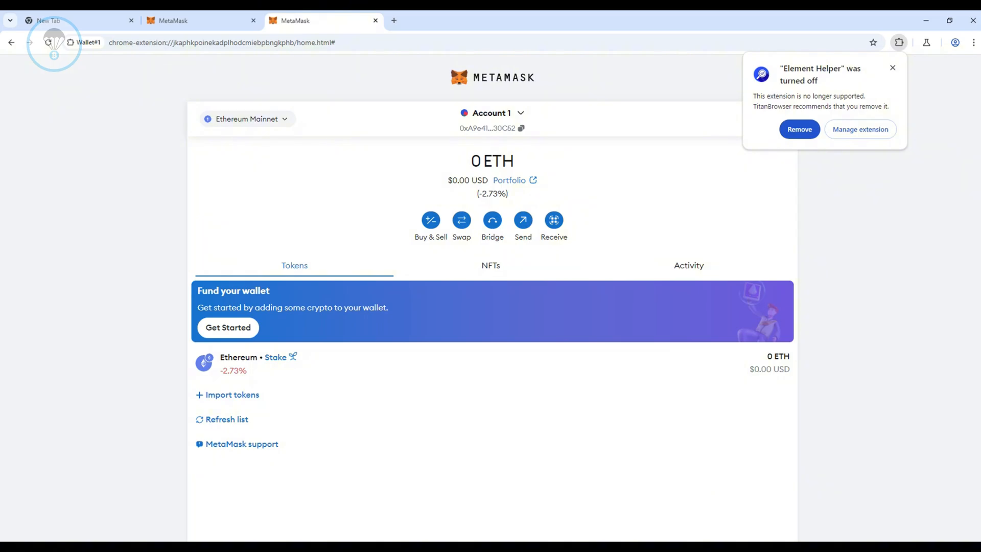
# View the account details of Account 1 in the Wallet#1 MetaMask wallet, including its address.
pyautogui.click(783, 119)
pyautogui.click(725, 169)
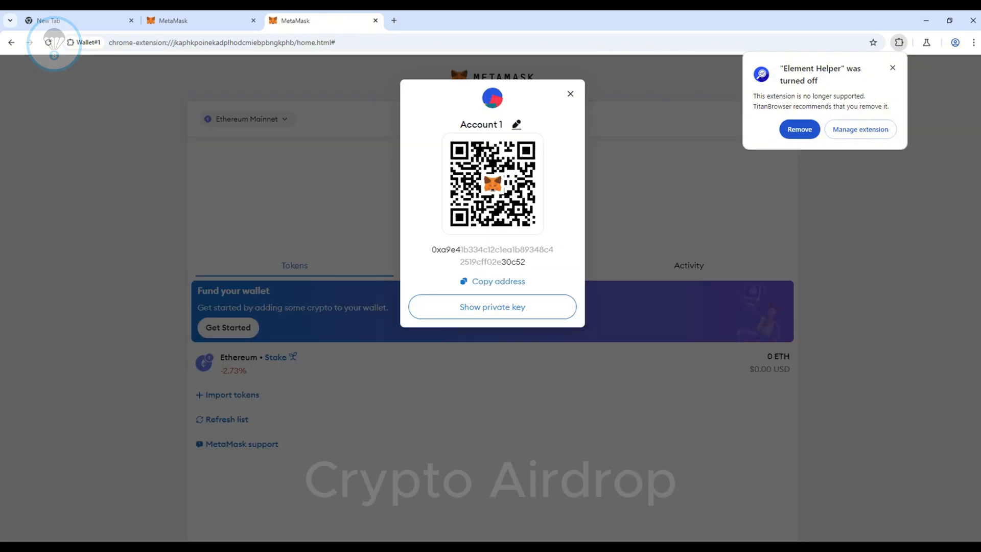
pyautogui.press('Escape')
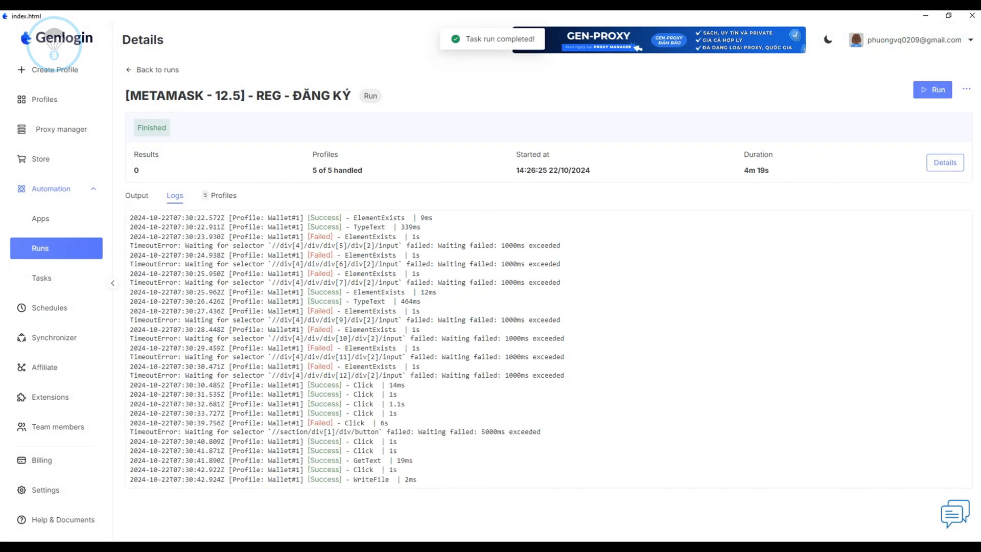
# Switch to Genlogin and review the finished run's log entries for the Wallet#1 and Wallet#2 profiles.
pyautogui.scroll(-1, 549, 349)
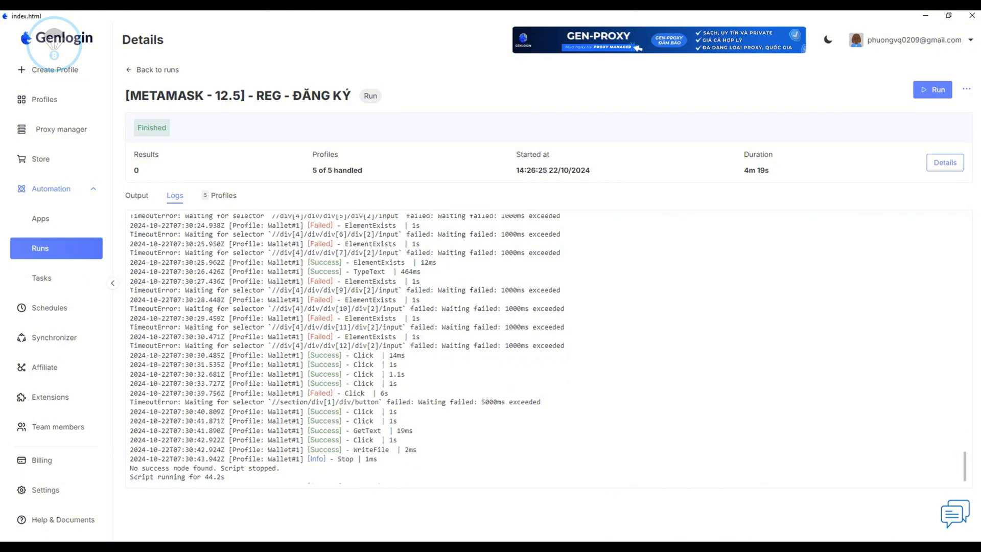
pyautogui.scroll(6, 549, 349)
pyautogui.scroll(9, 549, 349)
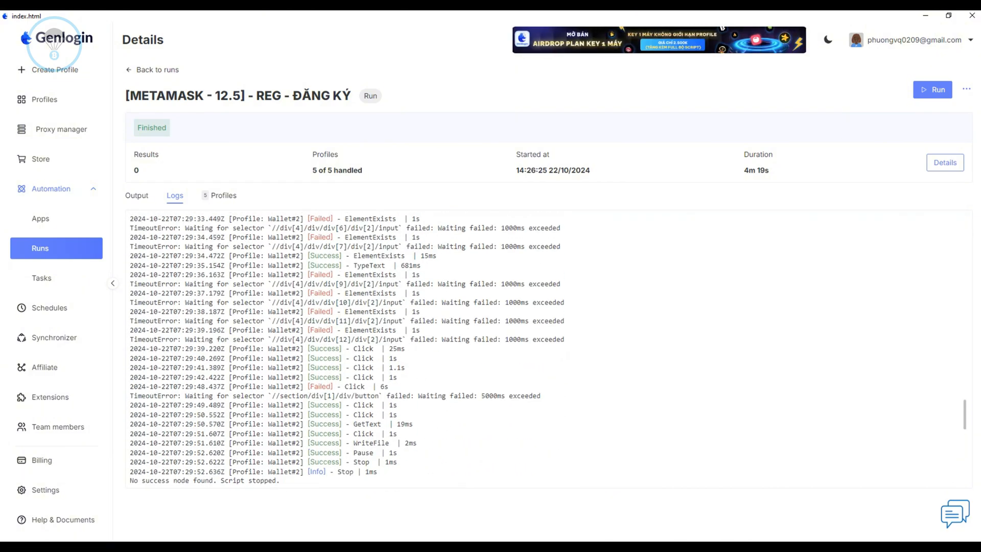
pyautogui.scroll(-16, 549, 349)
pyautogui.scroll(10, 549, 349)
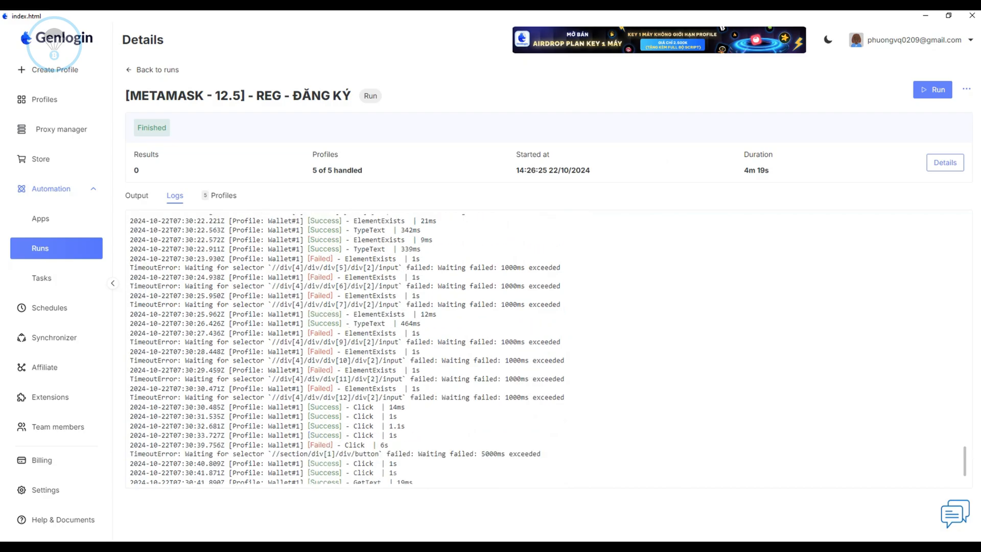
# Examine the run status of each of the five wallet profiles in the run details.
pyautogui.click(224, 196)
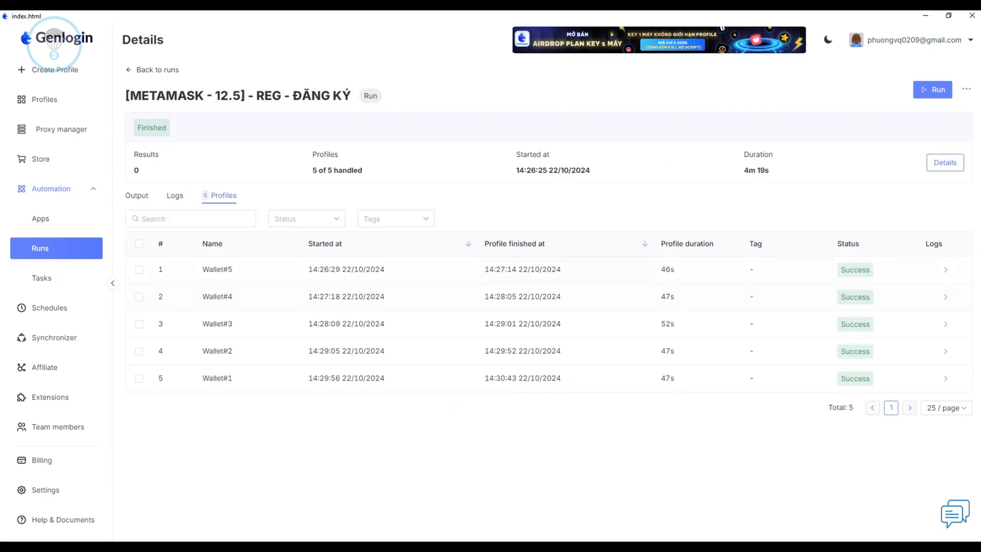
pyautogui.moveTo(839, 270); pyautogui.dragTo(871, 380)
pyautogui.click(787, 440)
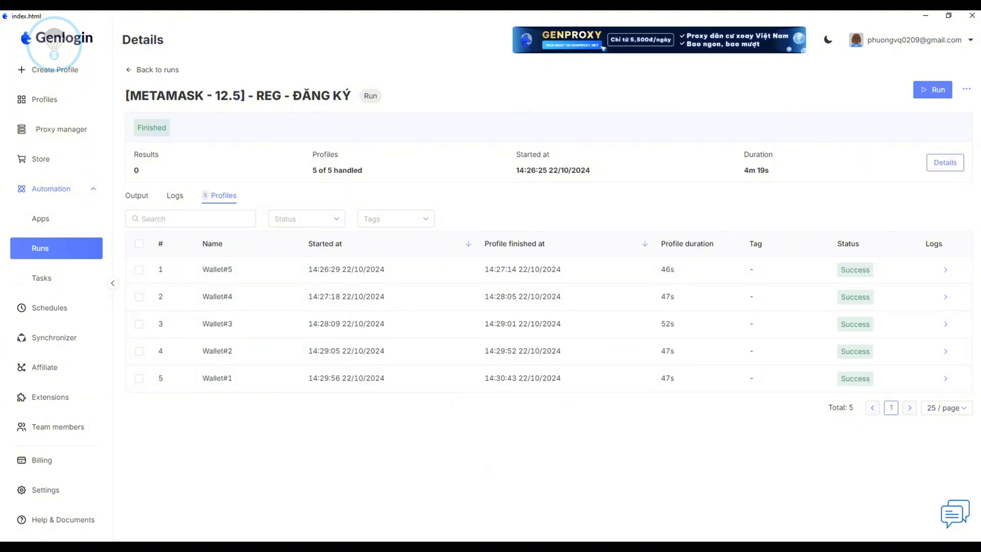
# Open the Key Wallet text file from the keywallet folder in Notepad, inspect the saved wallet entries and close it.
pyautogui.hotkey('alt', 'Tab')
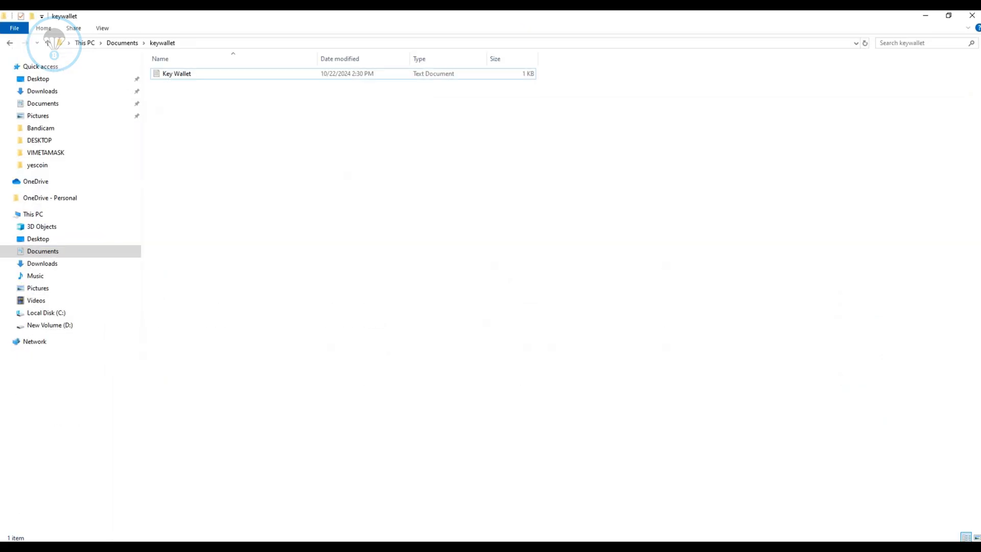
pyautogui.click(177, 74)
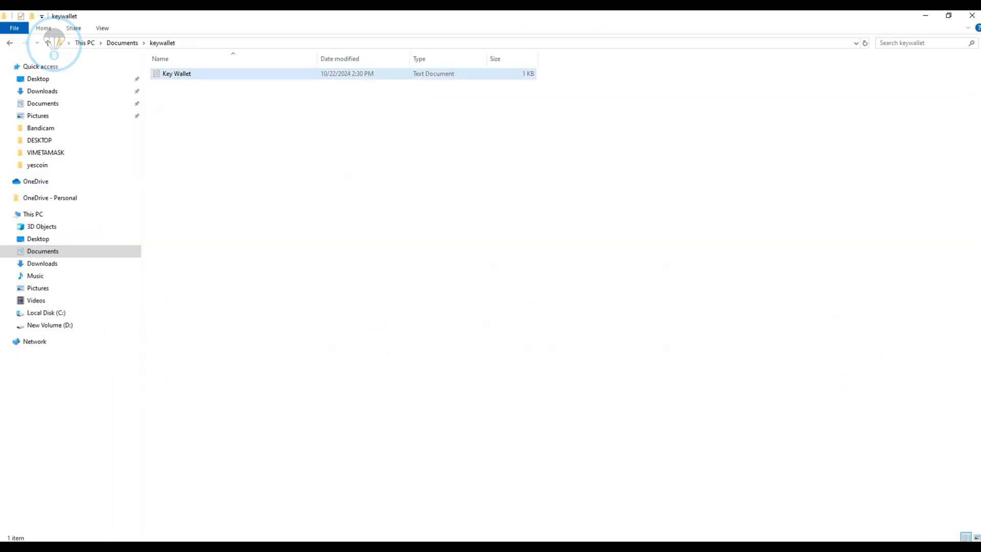
pyautogui.press('Return')
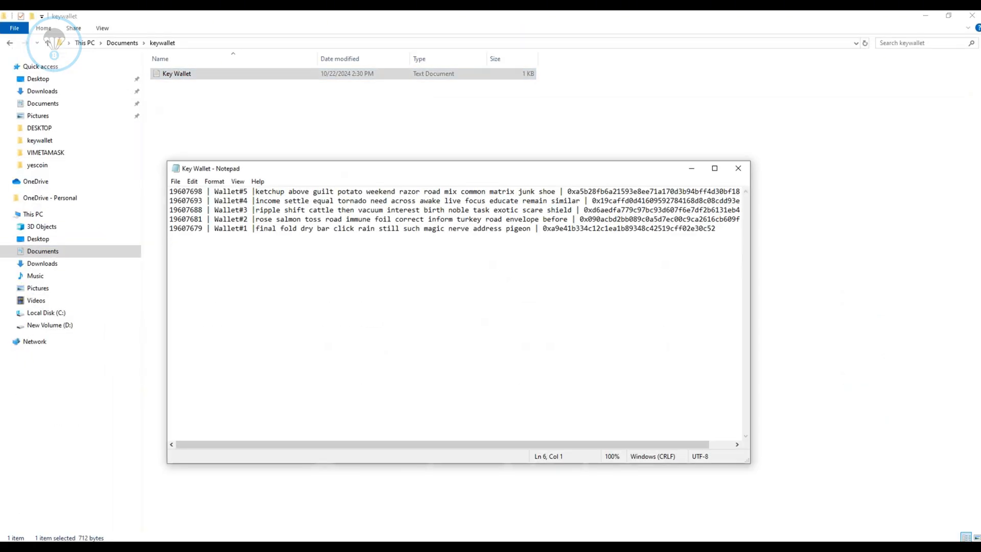
pyautogui.click(715, 168)
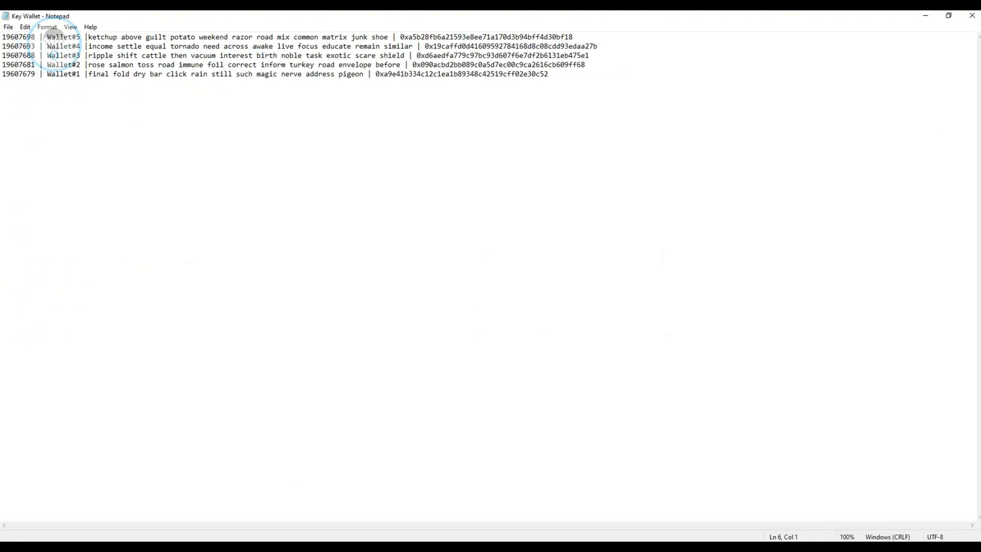
pyautogui.moveTo(543, 84); pyautogui.dragTo(3, 37)
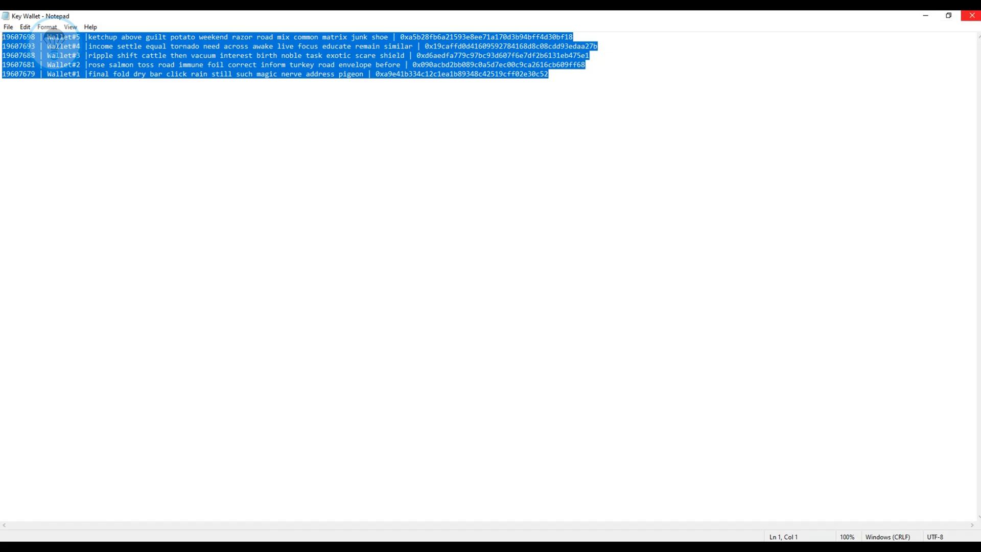
pyautogui.click(971, 16)
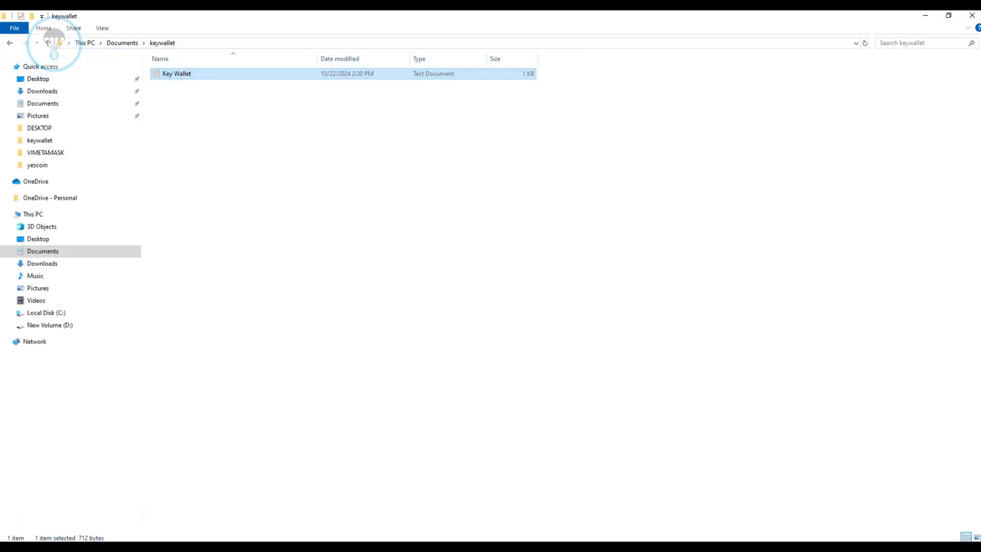
# Switch back to Genlogin and open the list of automation apps.
pyautogui.hotkey('alt', 'Tab')
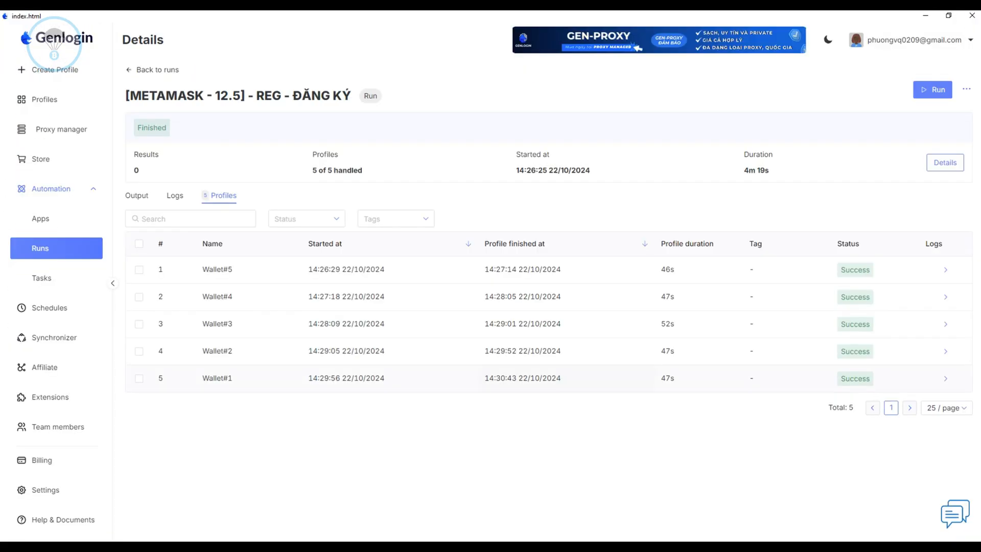
pyautogui.click(40, 218)
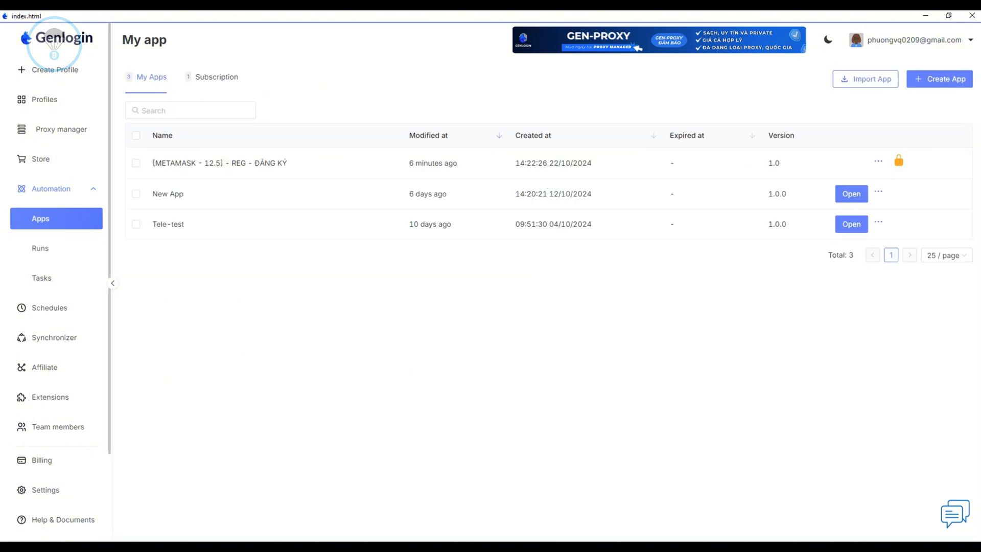